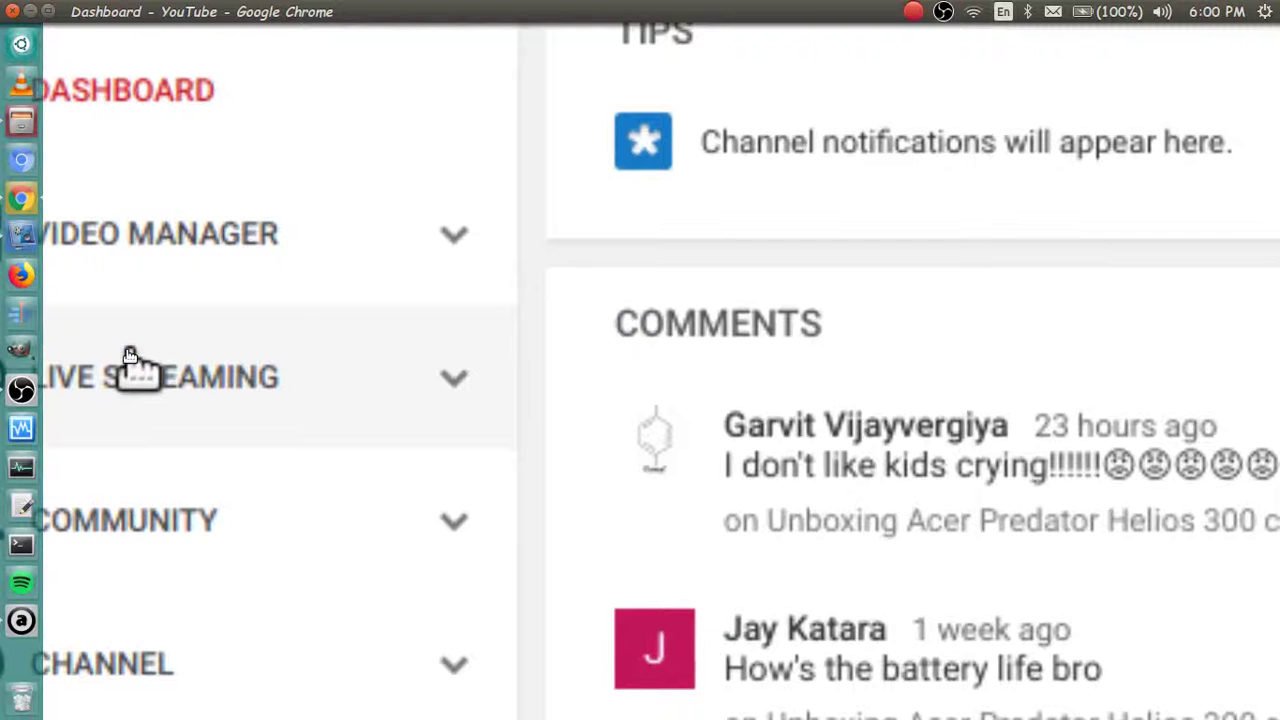
Open the live streaming dashboard and locate the server URL and stream key in the encoder setup
click(130, 358)
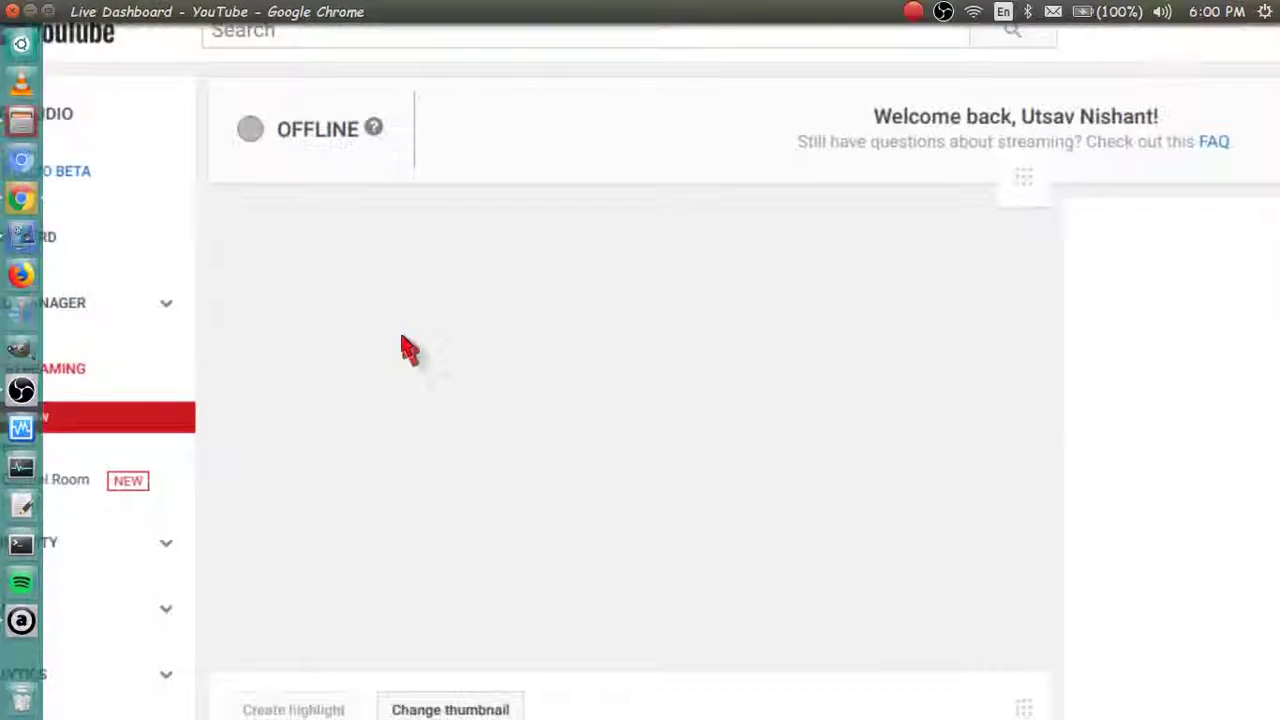
scroll(478, 415, down, 10)
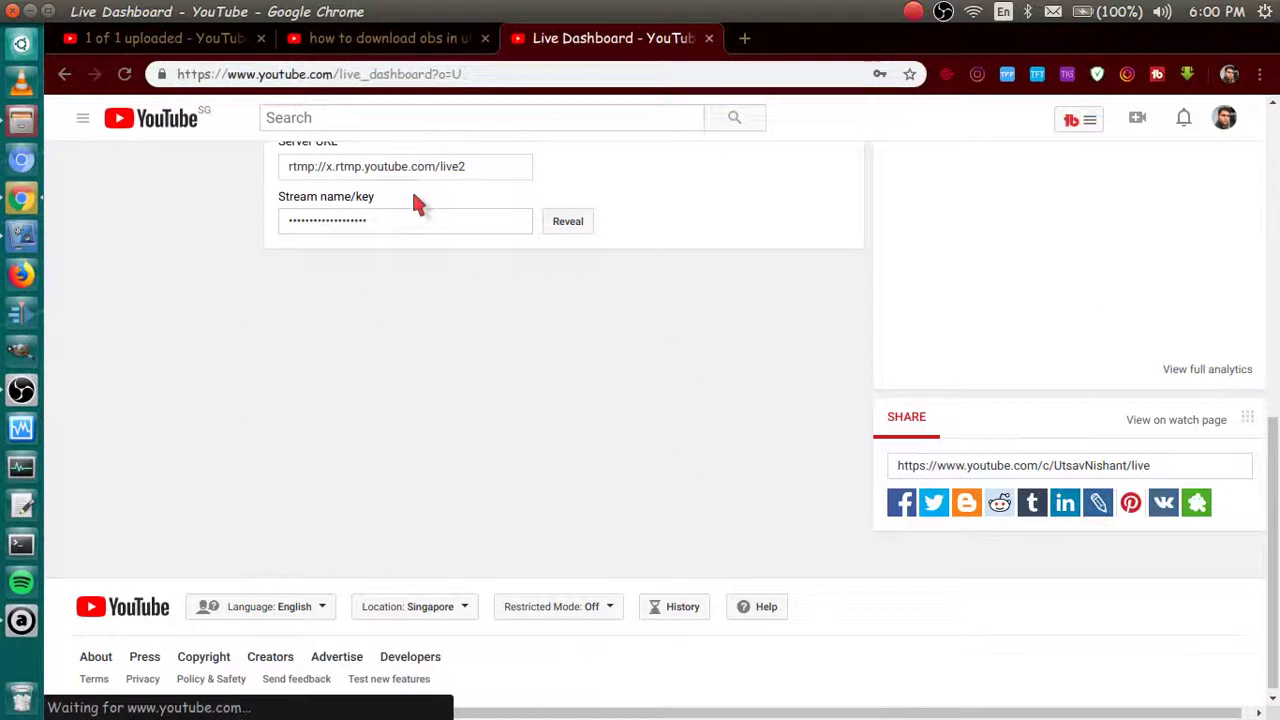
scroll(370, 211, up, 1)
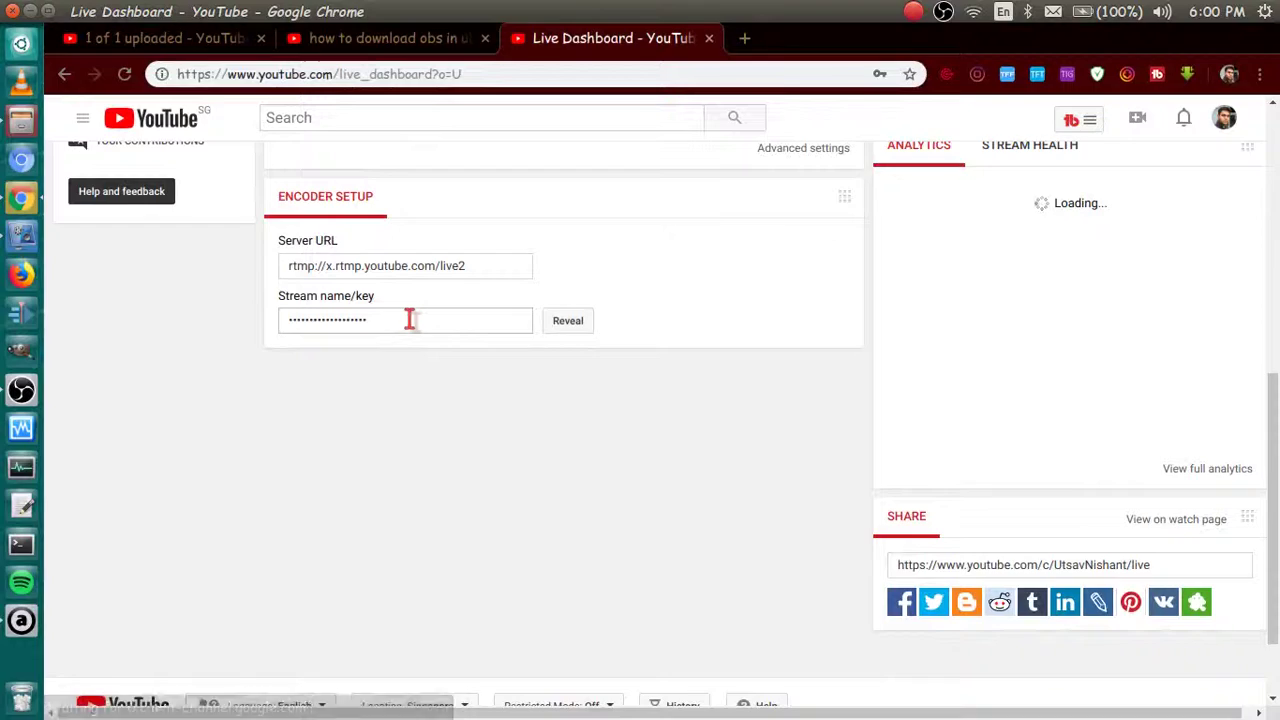
scroll(410, 320, up, 5)
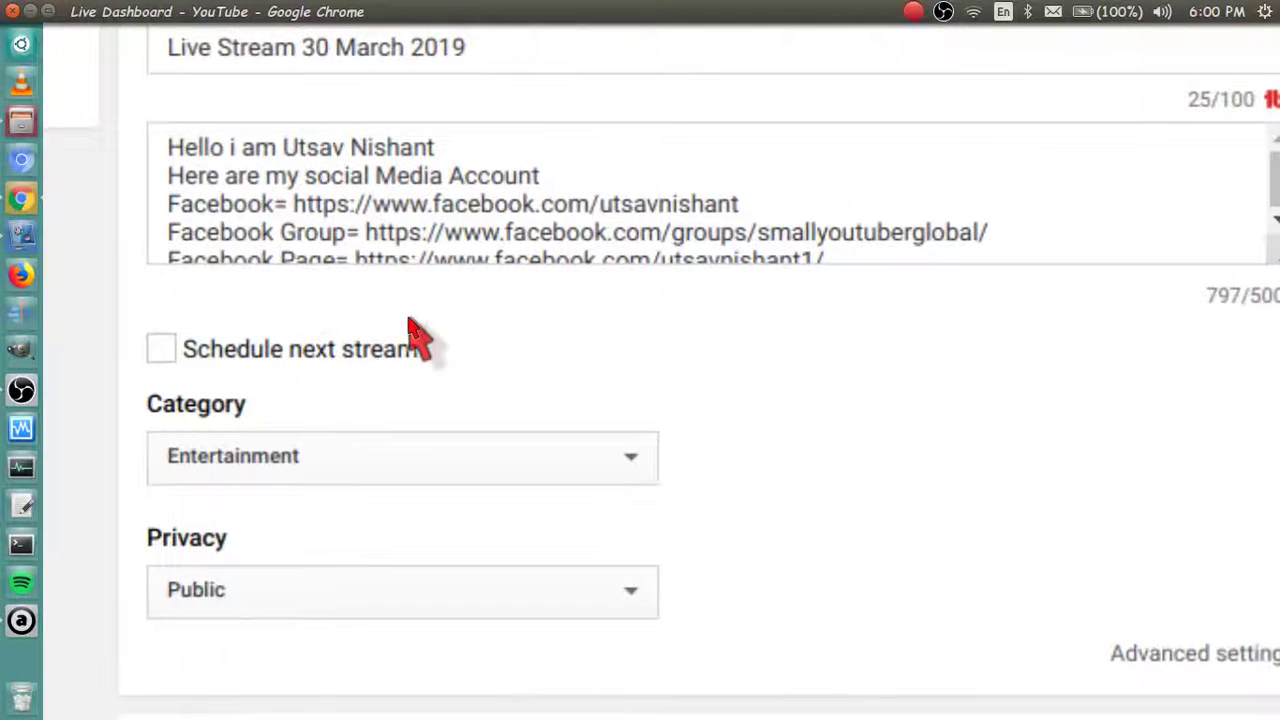
scroll(409, 330, down, 3)
scroll(415, 360, down, 3)
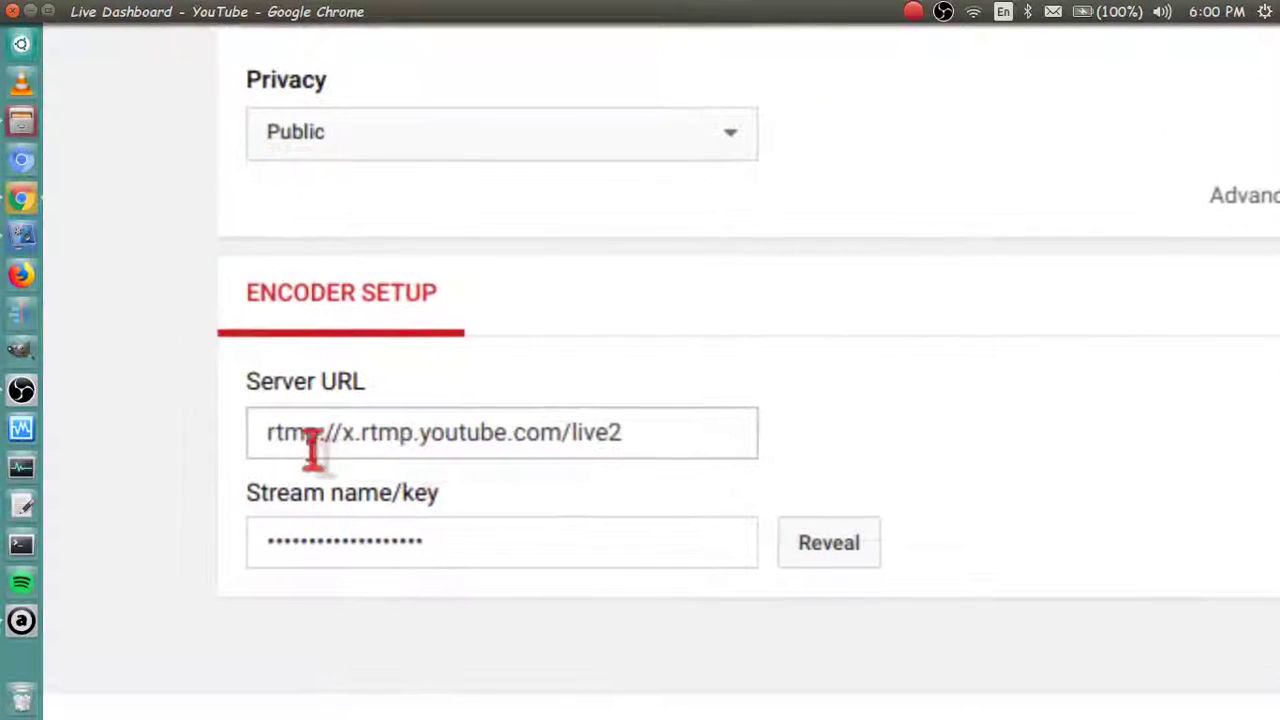
scroll(456, 455, left, 1)
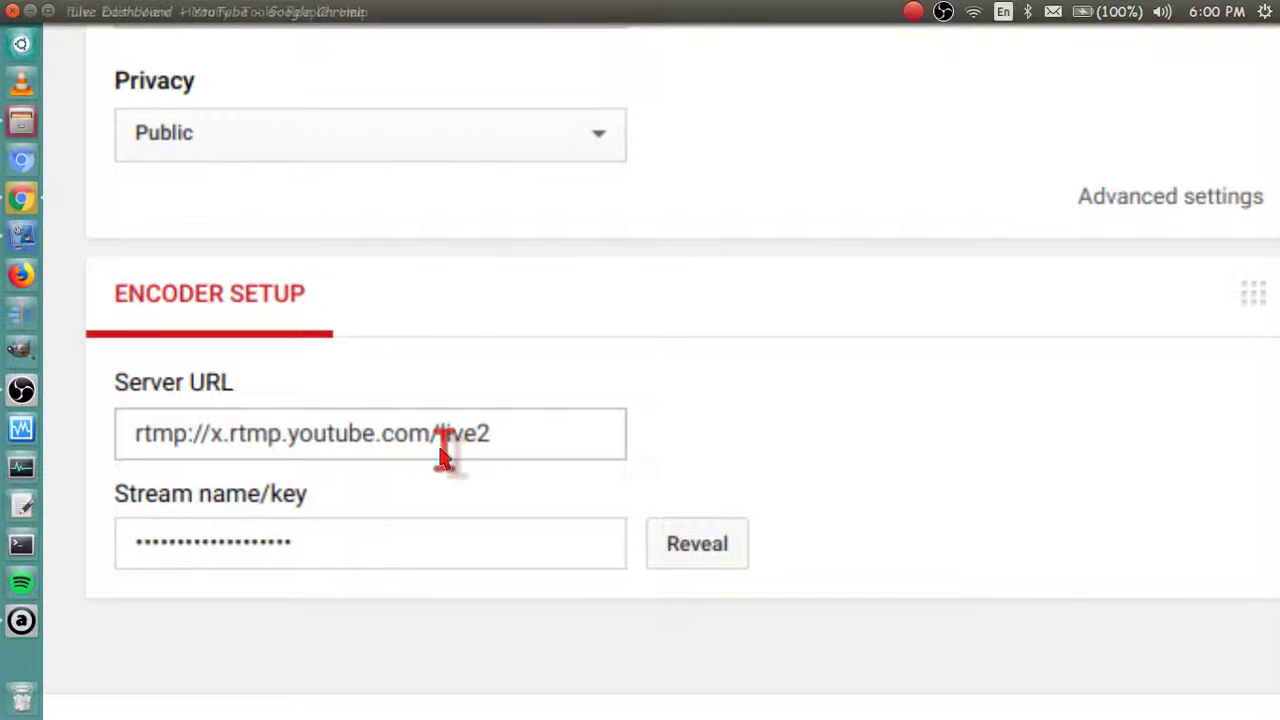
Switch to the OBS settings and check the URL and stream key of the custom streaming server
key(alt+Tab)
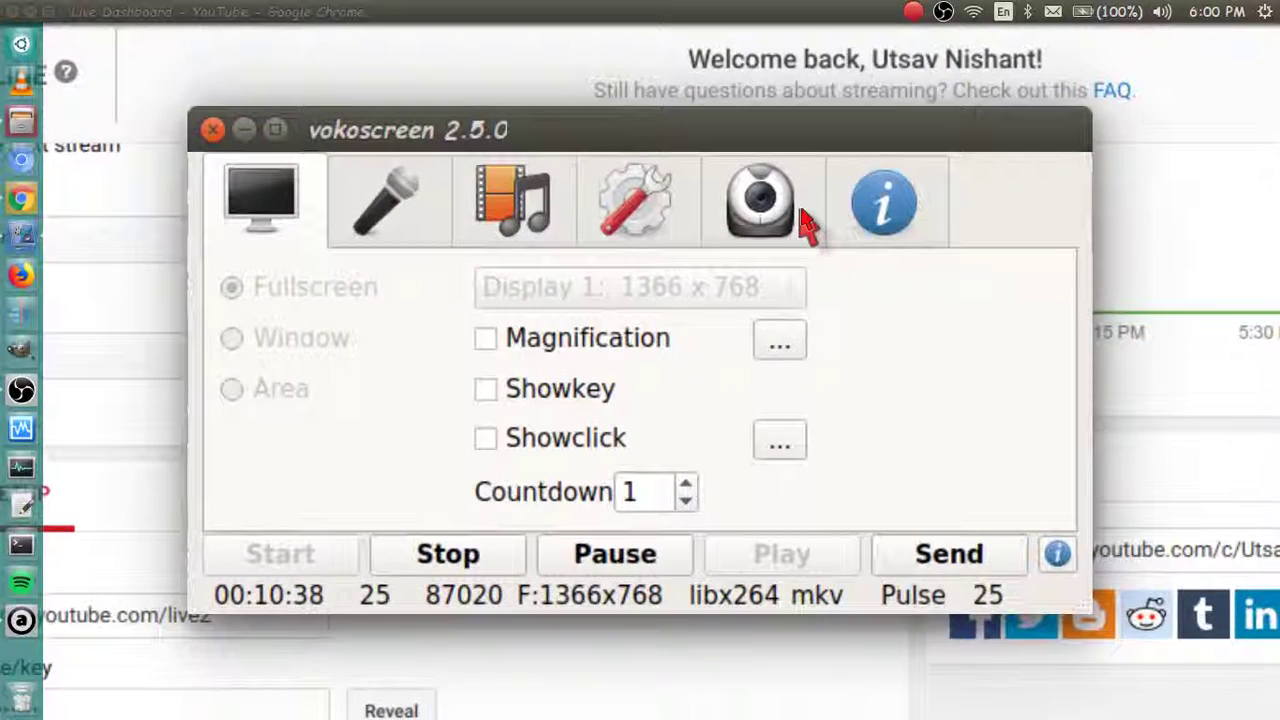
key(alt+Tab)
key(Tab)
key(Tab)
key(Tab)
key(Tab)
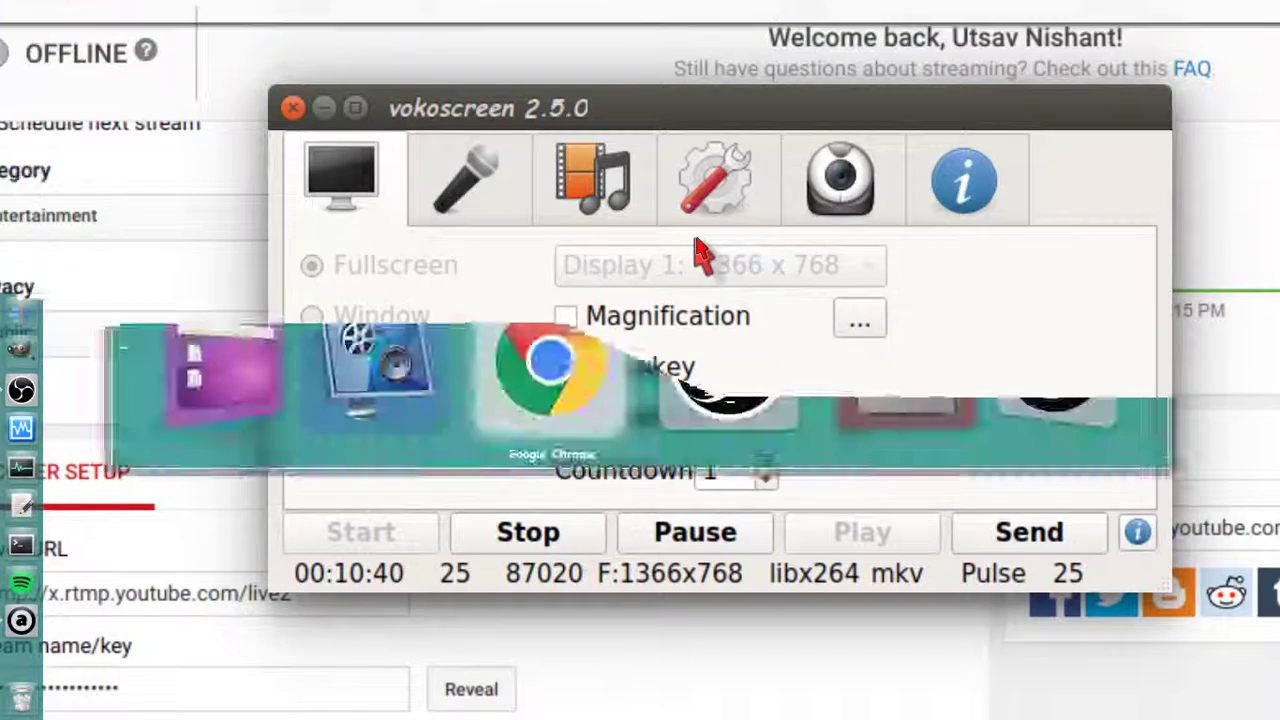
key(Tab)
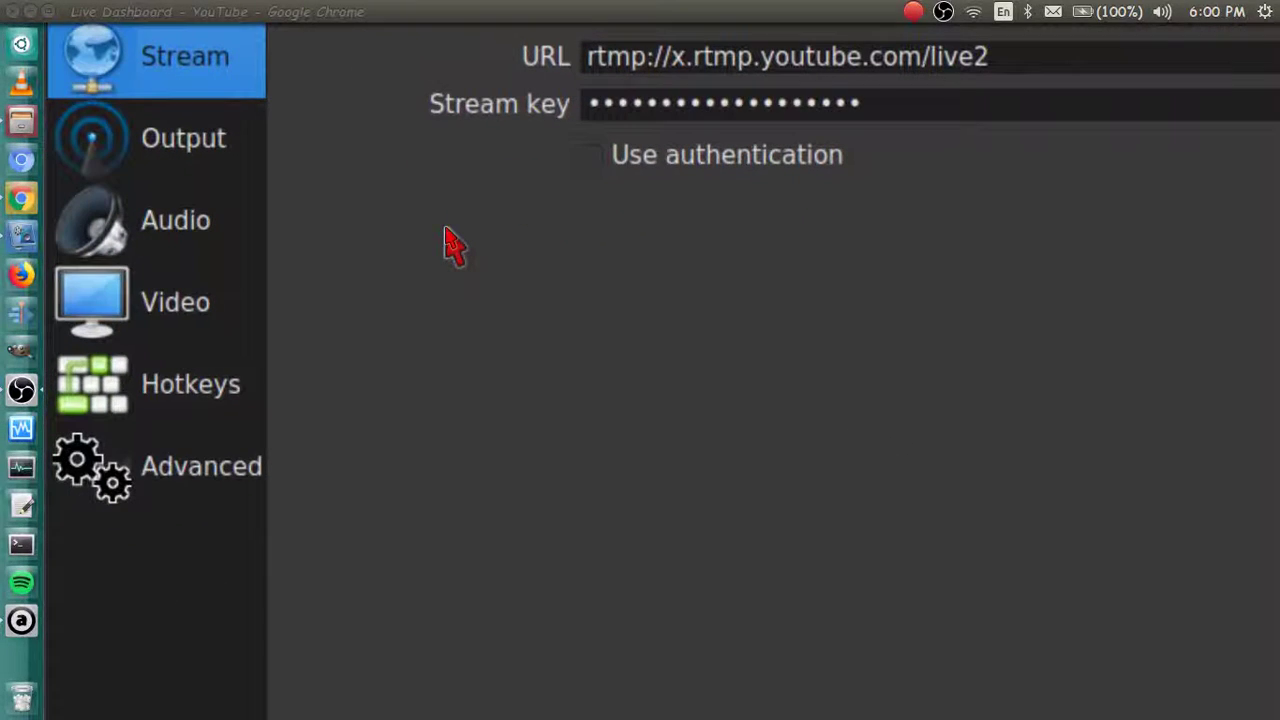
Return to Chrome and examine the live dashboard's stream preview and thumbnail options
key(alt+Tab)
key(Tab)
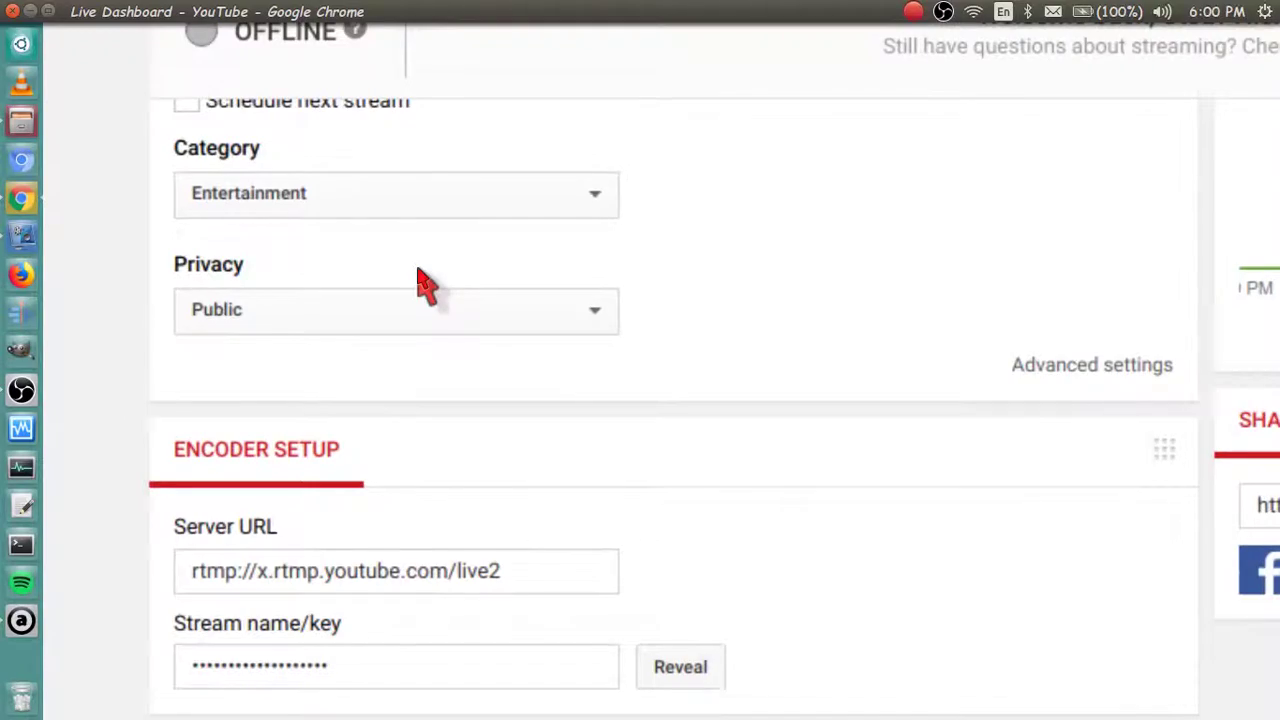
scroll(424, 283, up, 10)
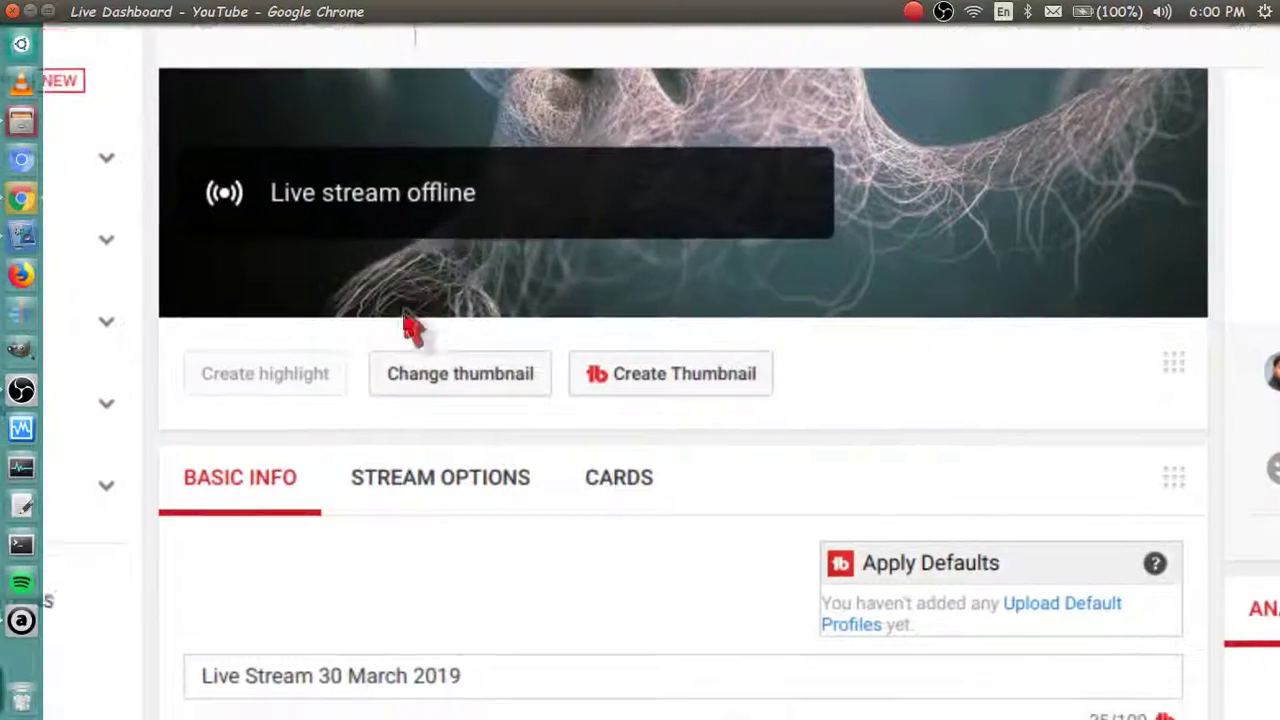
scroll(420, 330, up, 5)
scroll(434, 480, down, 2)
scroll(500, 460, right, 2)
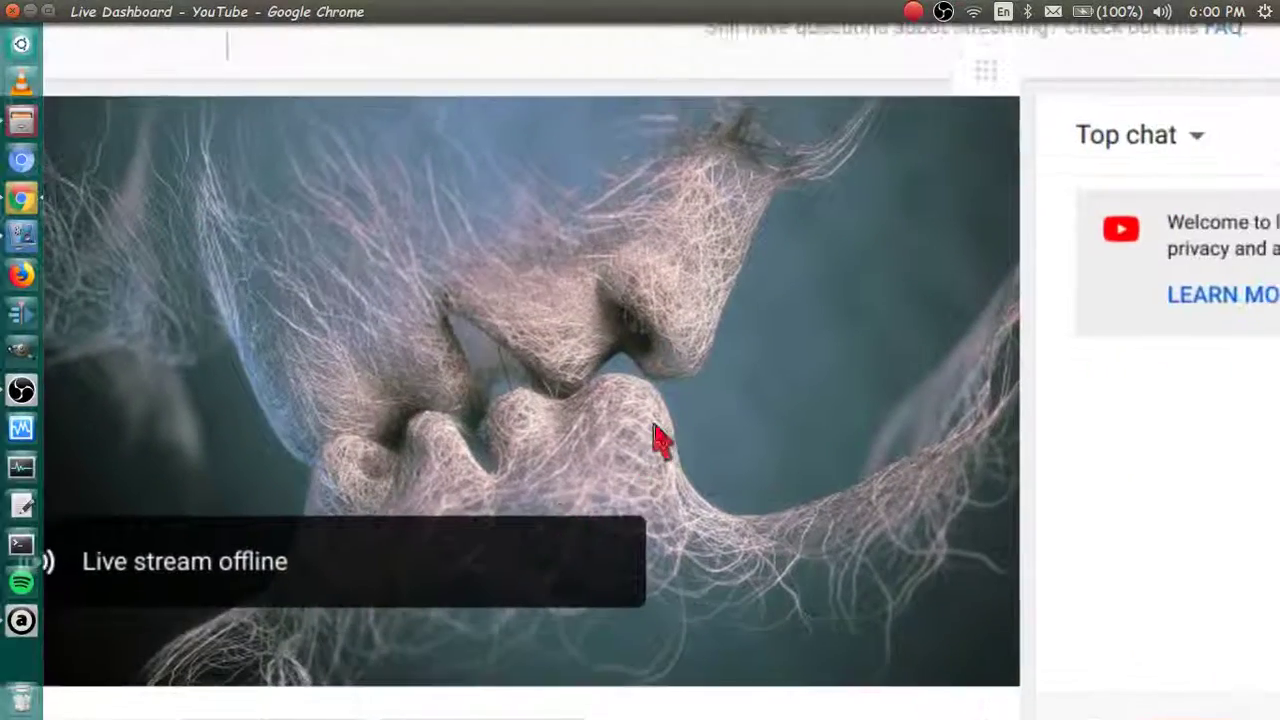
scroll(571, 443, left, 3)
scroll(651, 471, down, 3)
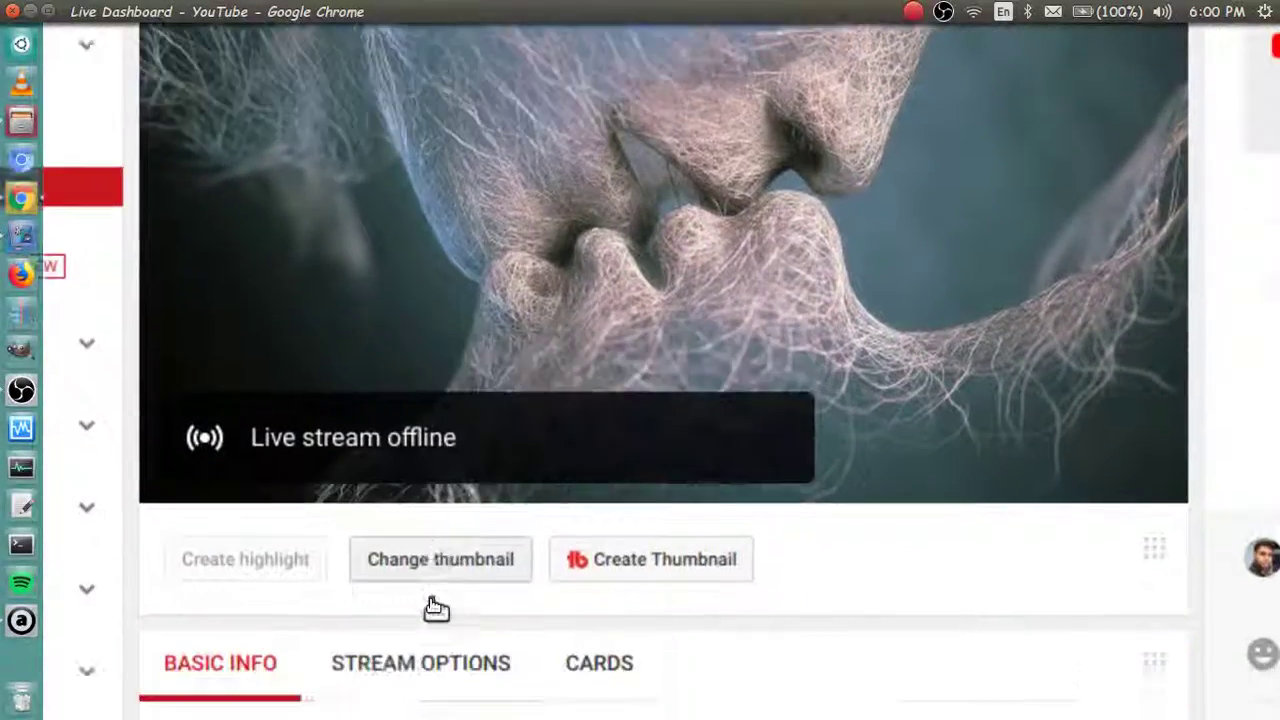
scroll(440, 550, down, 3)
scroll(351, 500, left, 2)
scroll(334, 560, down, 2)
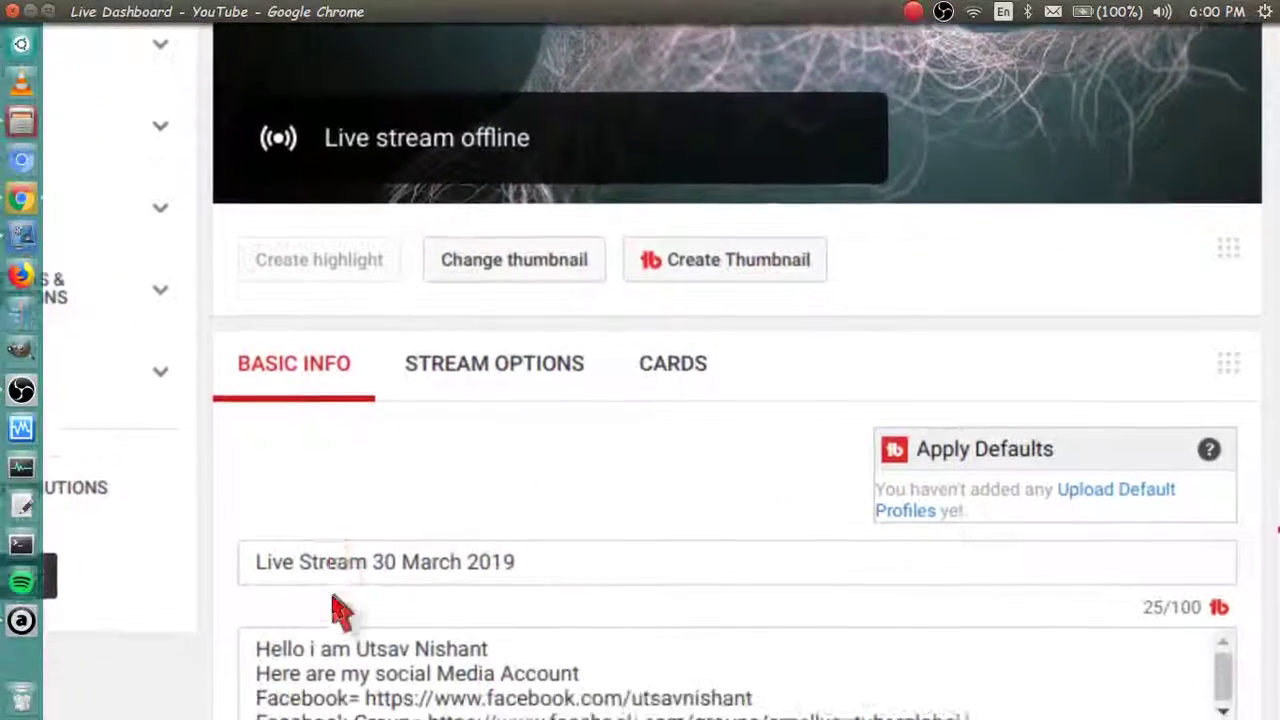
Review the stream's basic info: title, description, scheduling, category, privacy and encoder setup
scroll(340, 610, down, 3)
scroll(414, 414, right, 1)
scroll(409, 429, left, 1)
scroll(320, 443, down, 1)
scroll(320, 443, right, 2)
scroll(460, 540, down, 5)
scroll(443, 571, down, 1)
scroll(457, 491, up, 2)
scroll(458, 500, up, 2)
scroll(460, 597, down, 2)
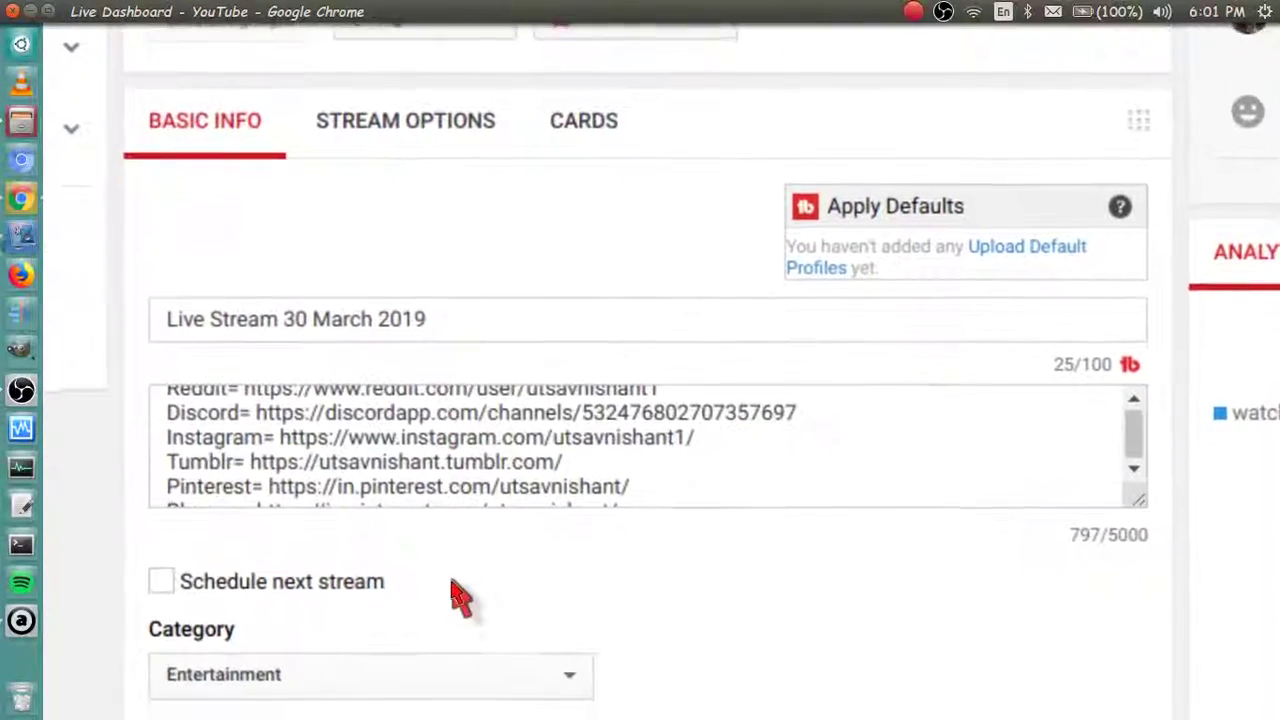
scroll(460, 597, down, 5)
scroll(394, 414, up, 2)
scroll(394, 414, left, 1)
scroll(343, 466, down, 1)
scroll(343, 466, left, 1)
scroll(387, 540, right, 1)
scroll(388, 510, down, 5)
scroll(414, 477, up, 10)
scroll(500, 430, right, 2)
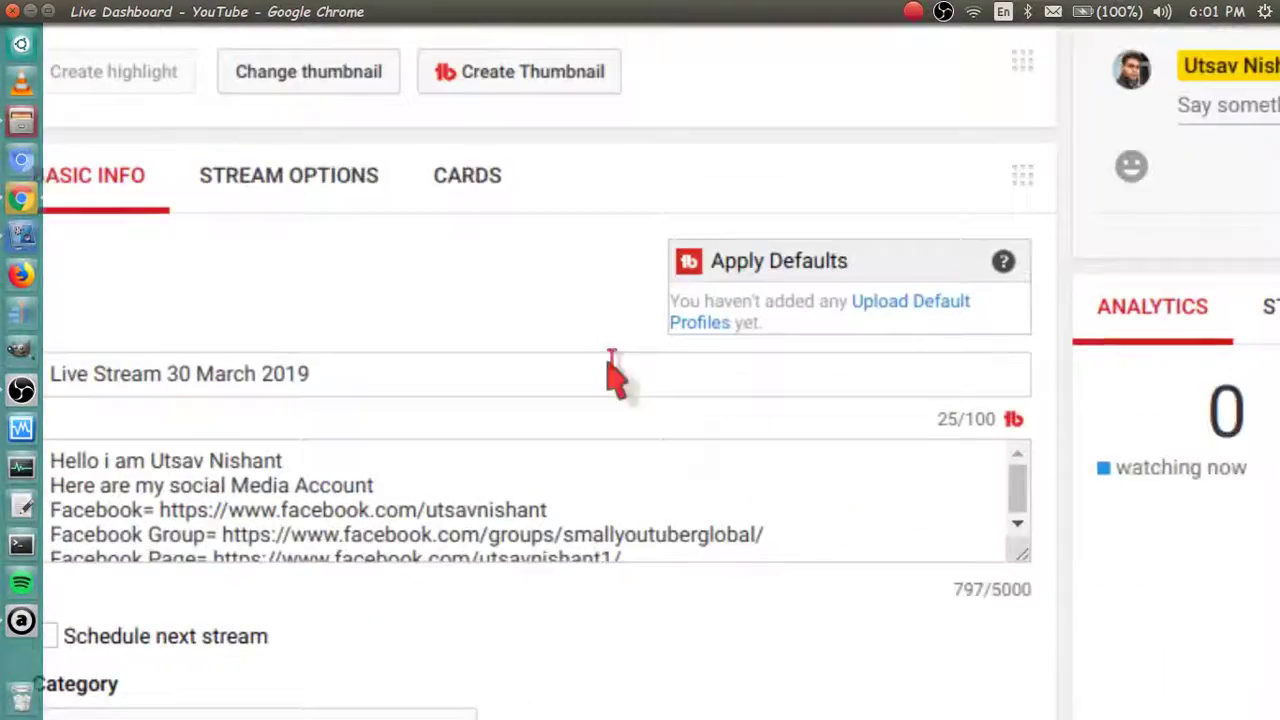
Look over the stream options area and the offline stream preview on the live dashboard
scroll(615, 355, up, 4)
scroll(503, 343, left, 3)
click(385, 366)
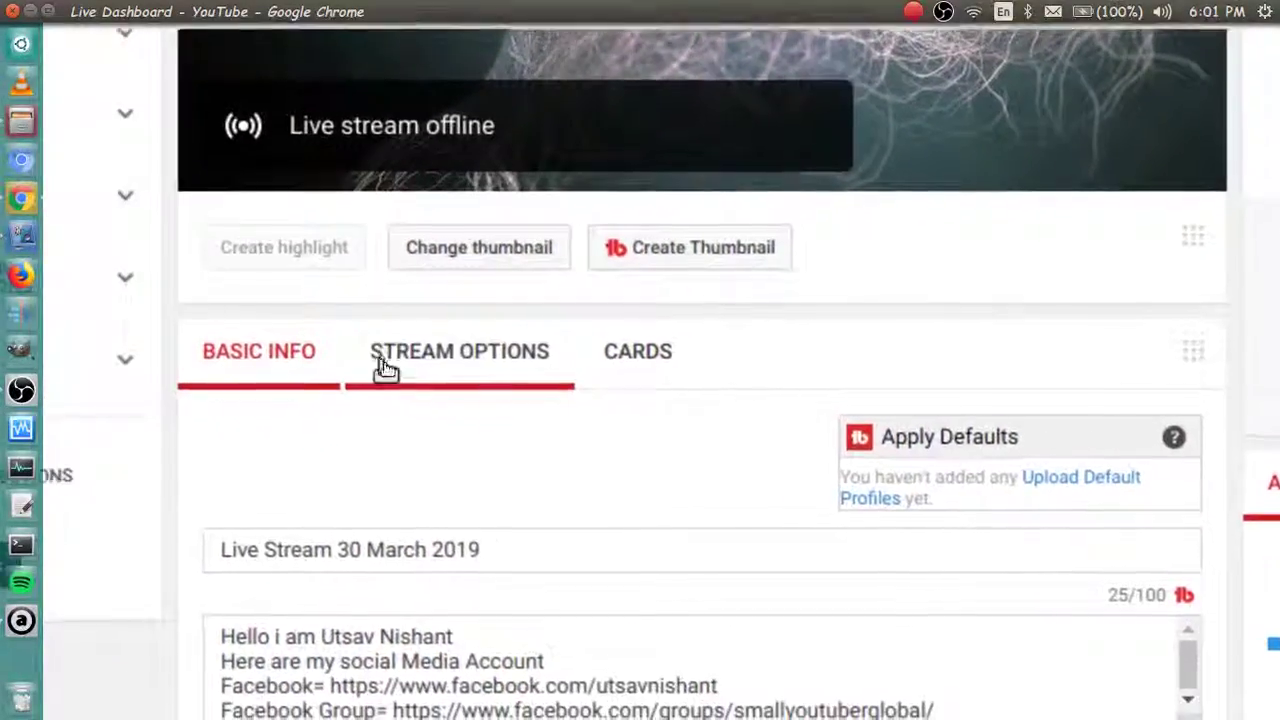
scroll(385, 366, down, 1)
scroll(385, 366, right, 2)
scroll(600, 471, up, 5)
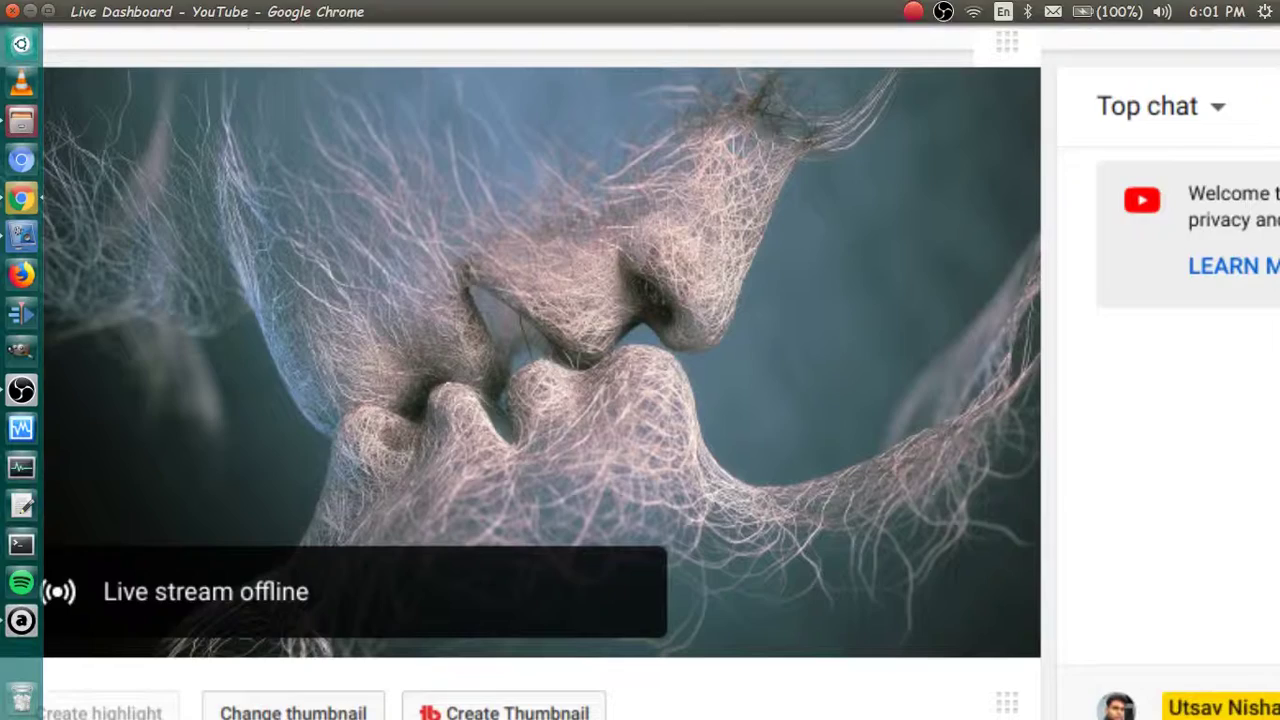
scroll(630, 463, down, 3)
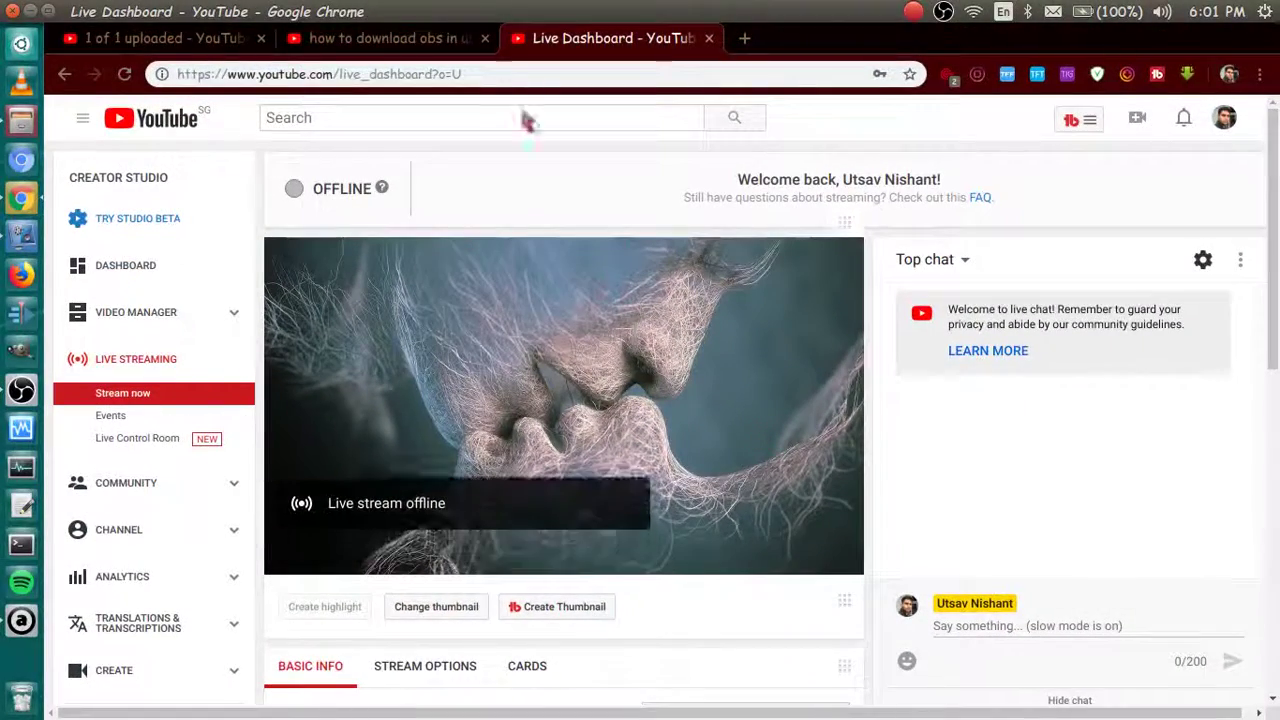
Close the Live Dashboard page and minimize the browser to return to the OBS stream settings
click(709, 38)
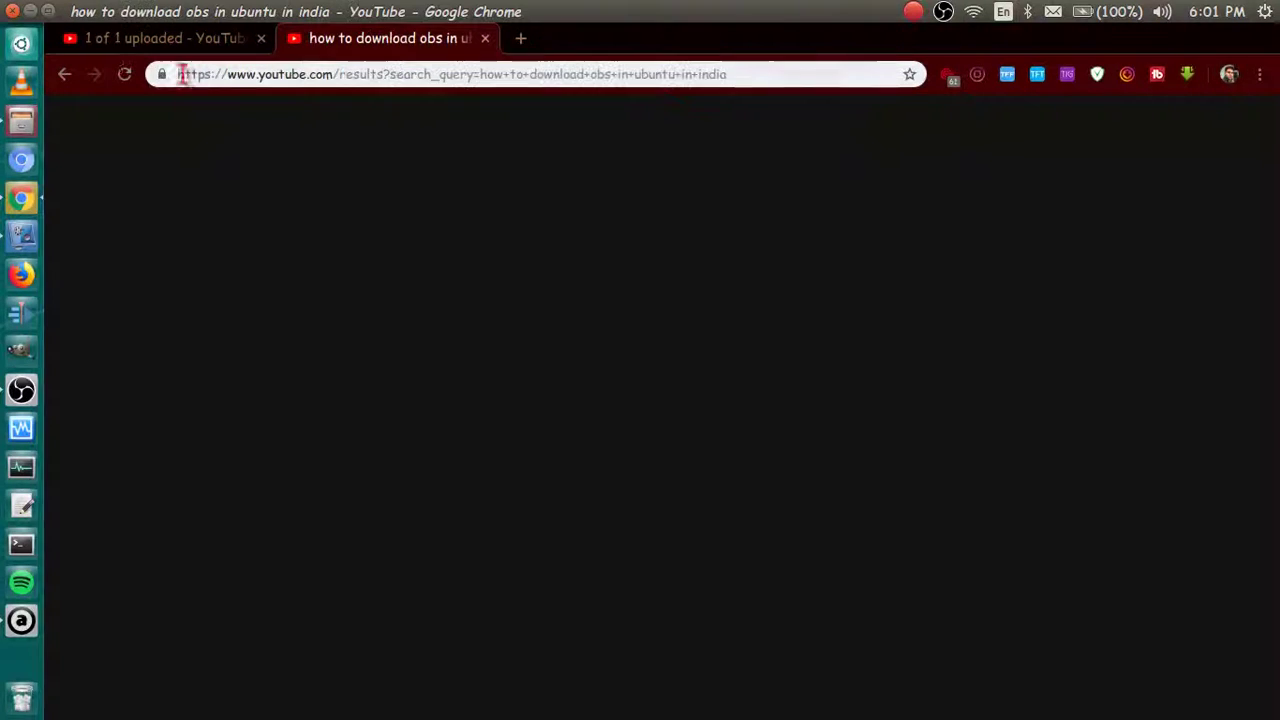
click(31, 12)
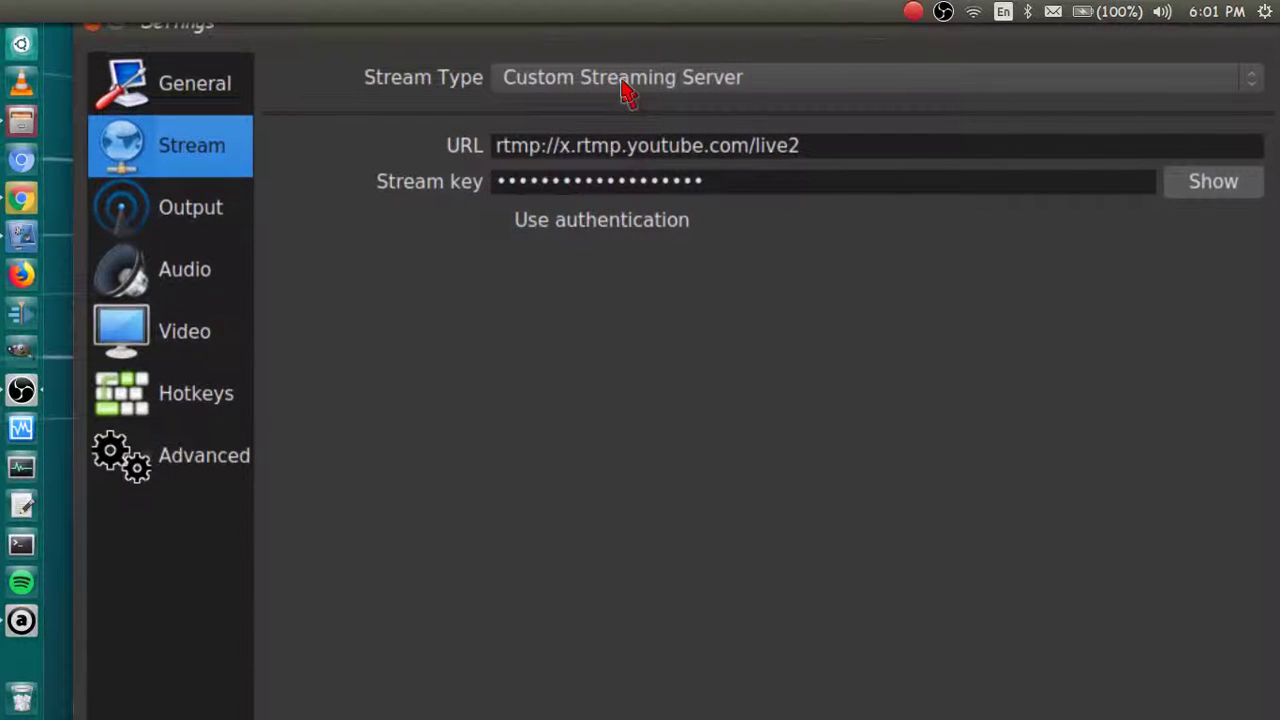
Set the stream type to Streaming Services and look through the available services, including Facebook Live
click(600, 90)
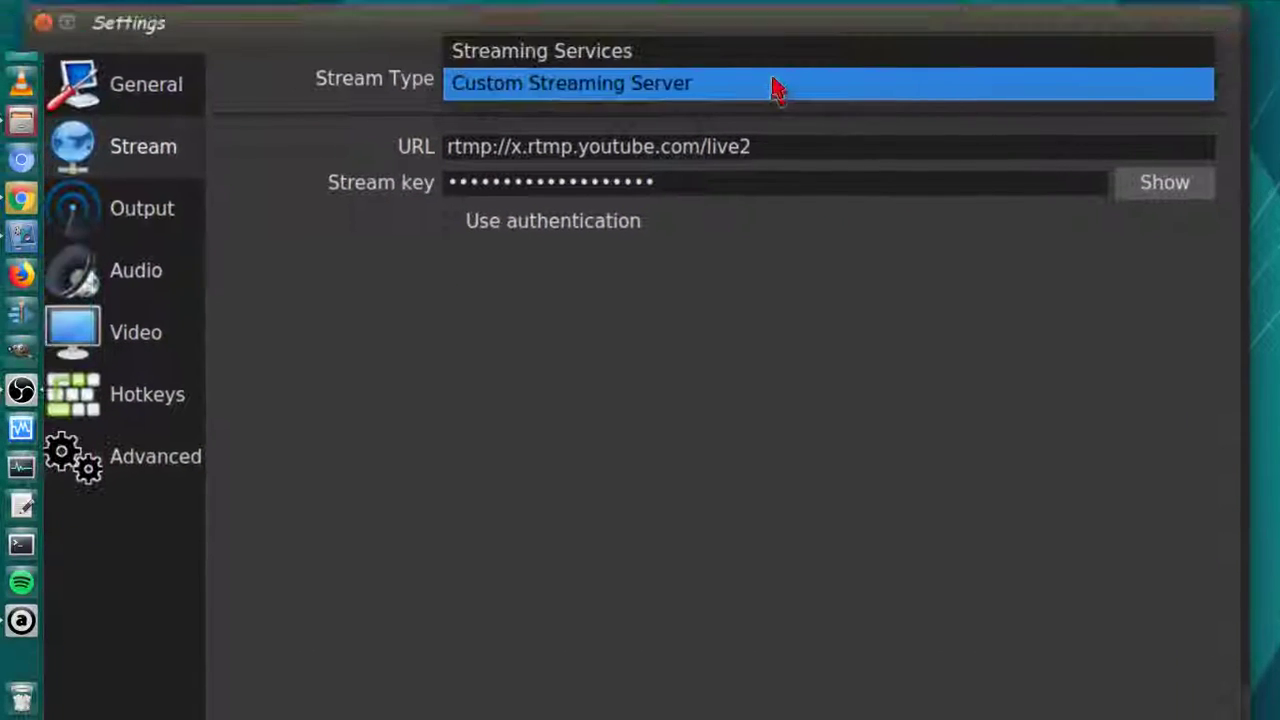
click(750, 82)
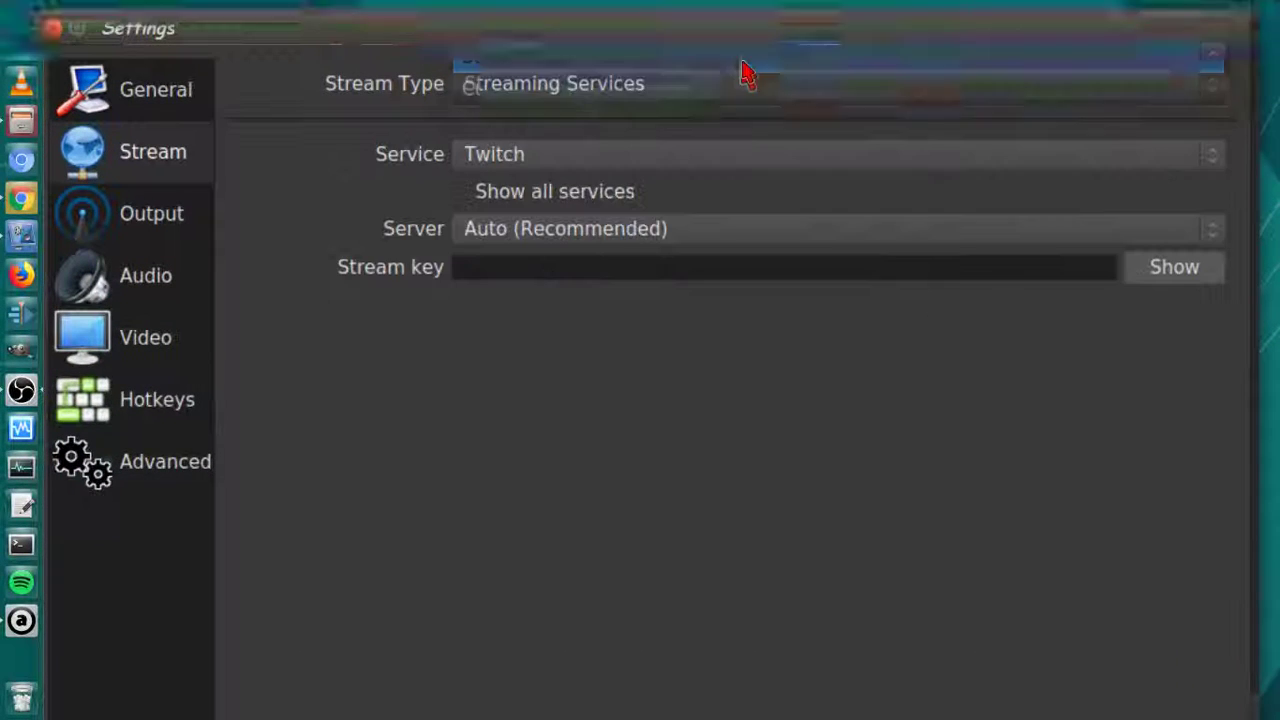
click(646, 151)
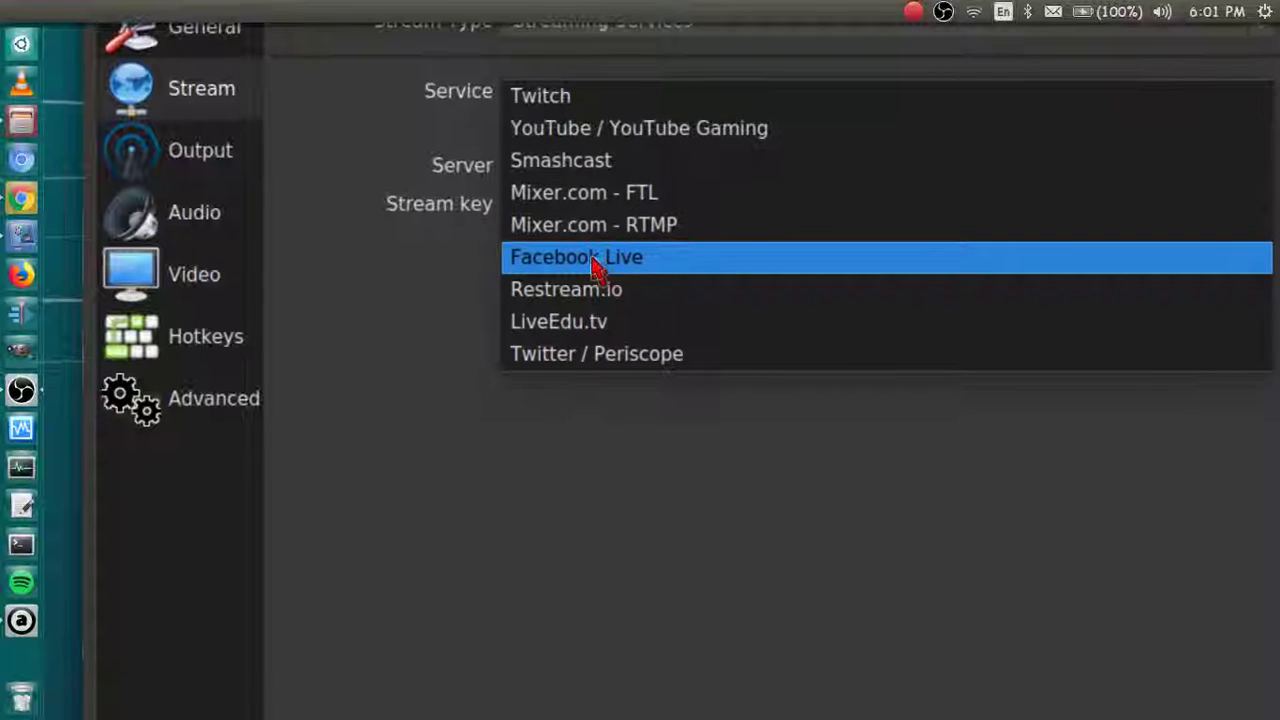
click(597, 262)
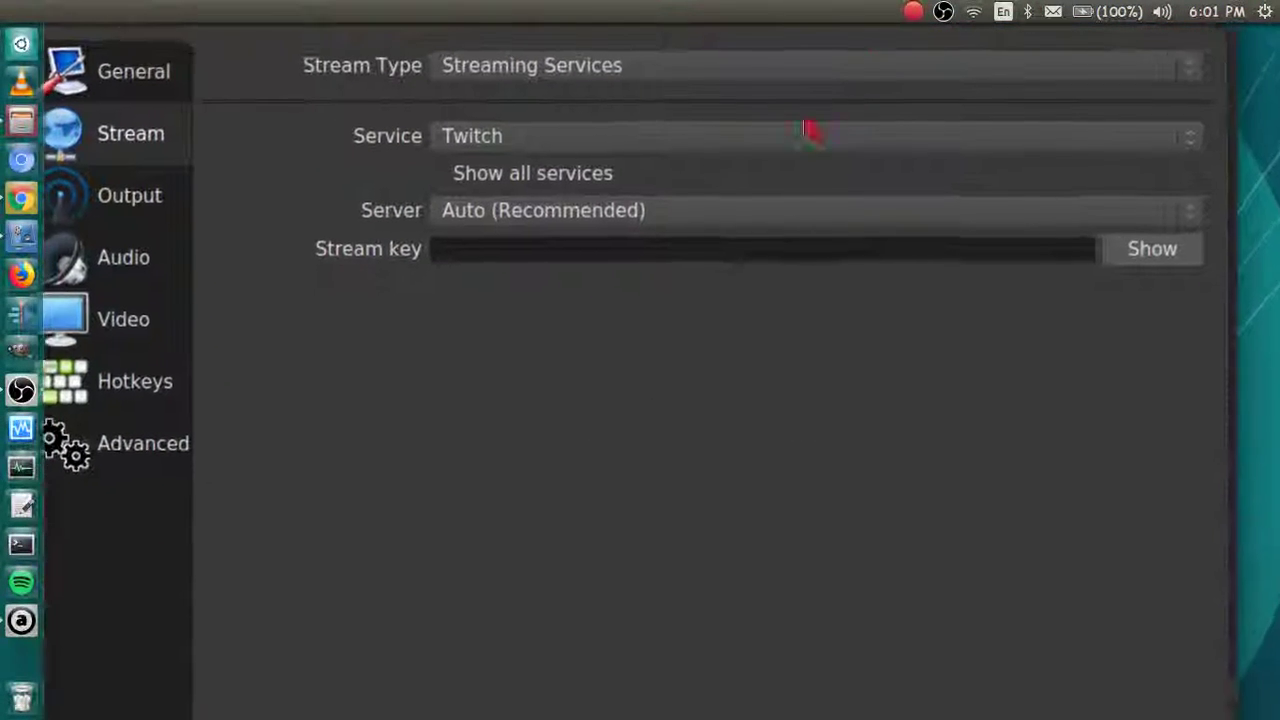
click(748, 172)
click(1268, 12)
click(1265, 12)
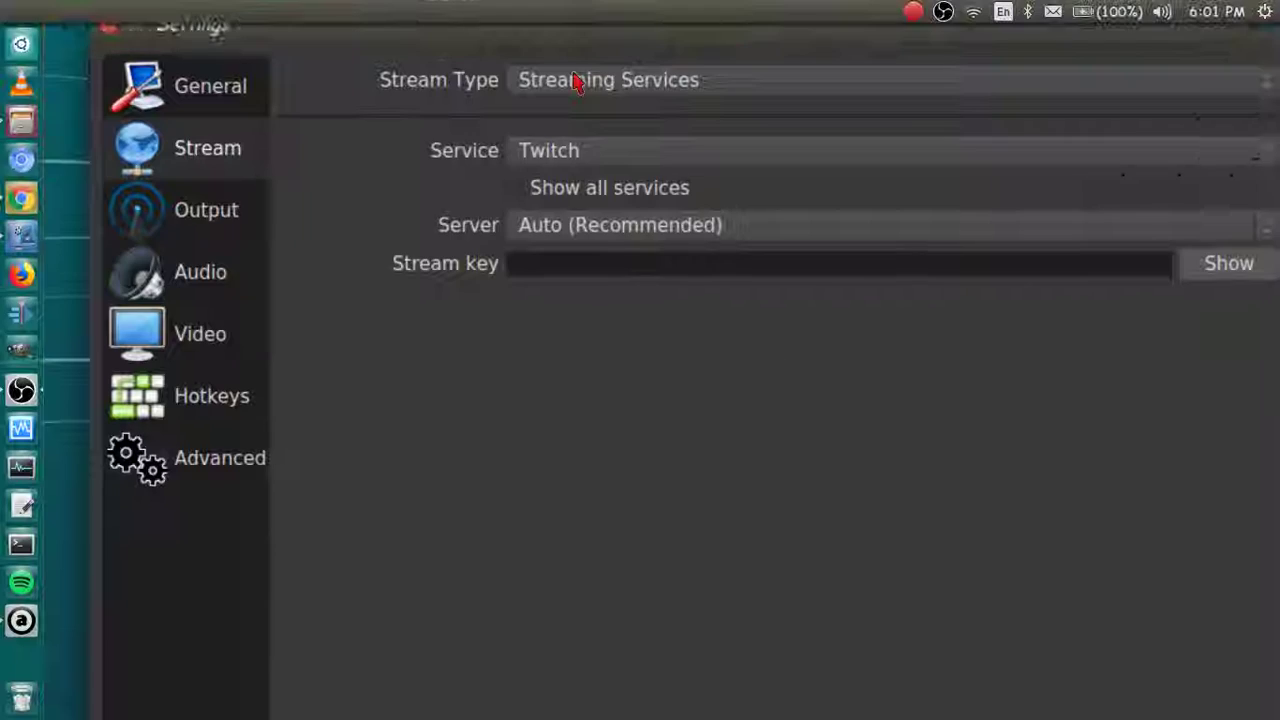
Toggle the stream type to Custom Streaming Server and back to Streaming Services, and choose YouTube / YouTube Gaming as the service
click(575, 82)
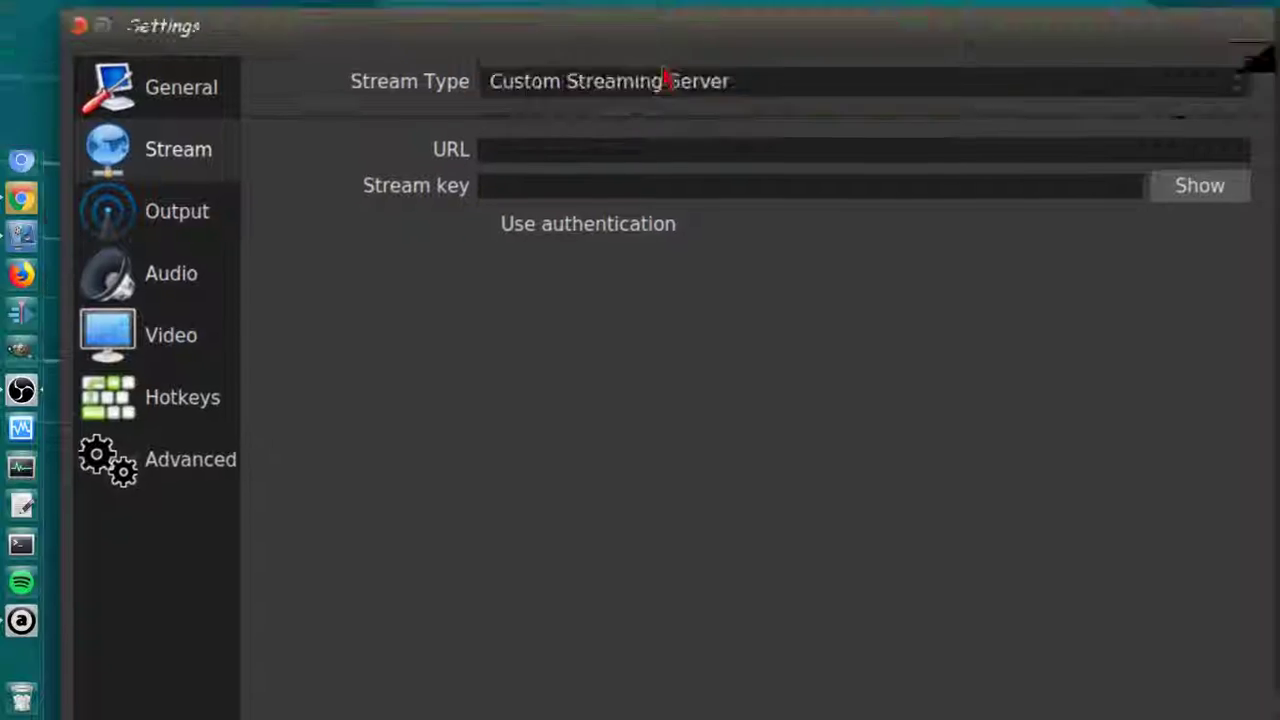
click(665, 78)
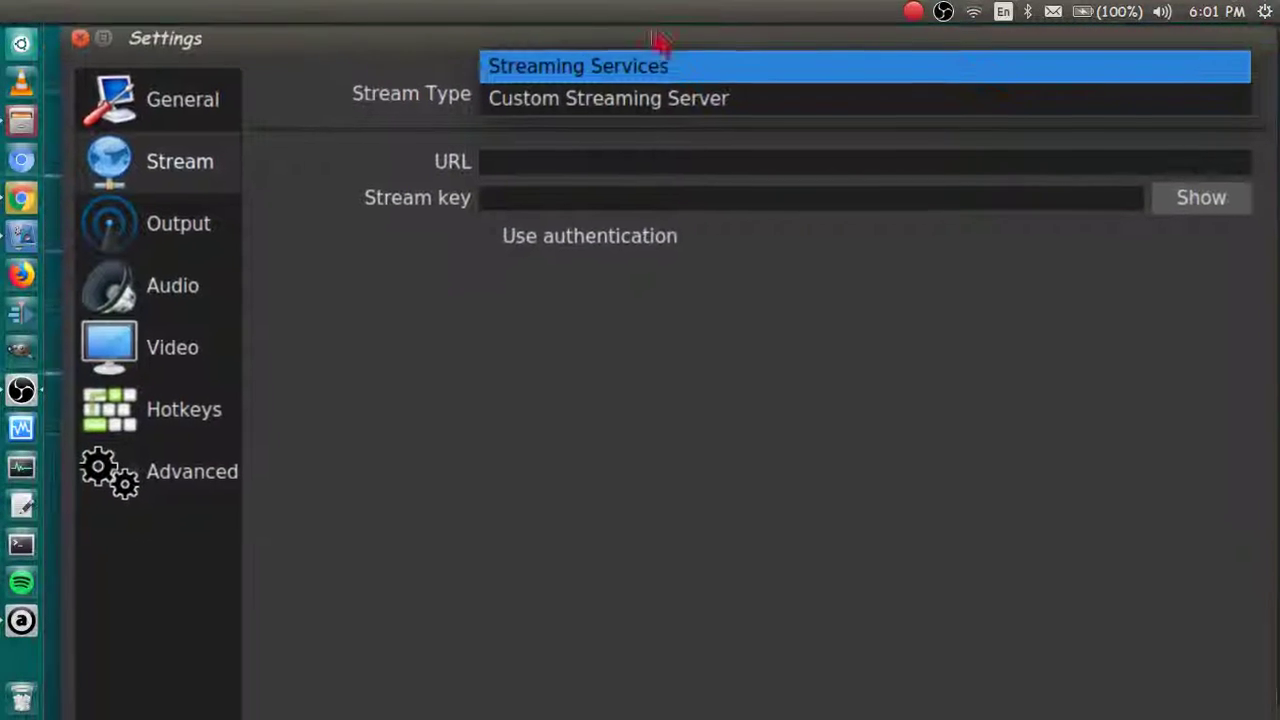
click(590, 153)
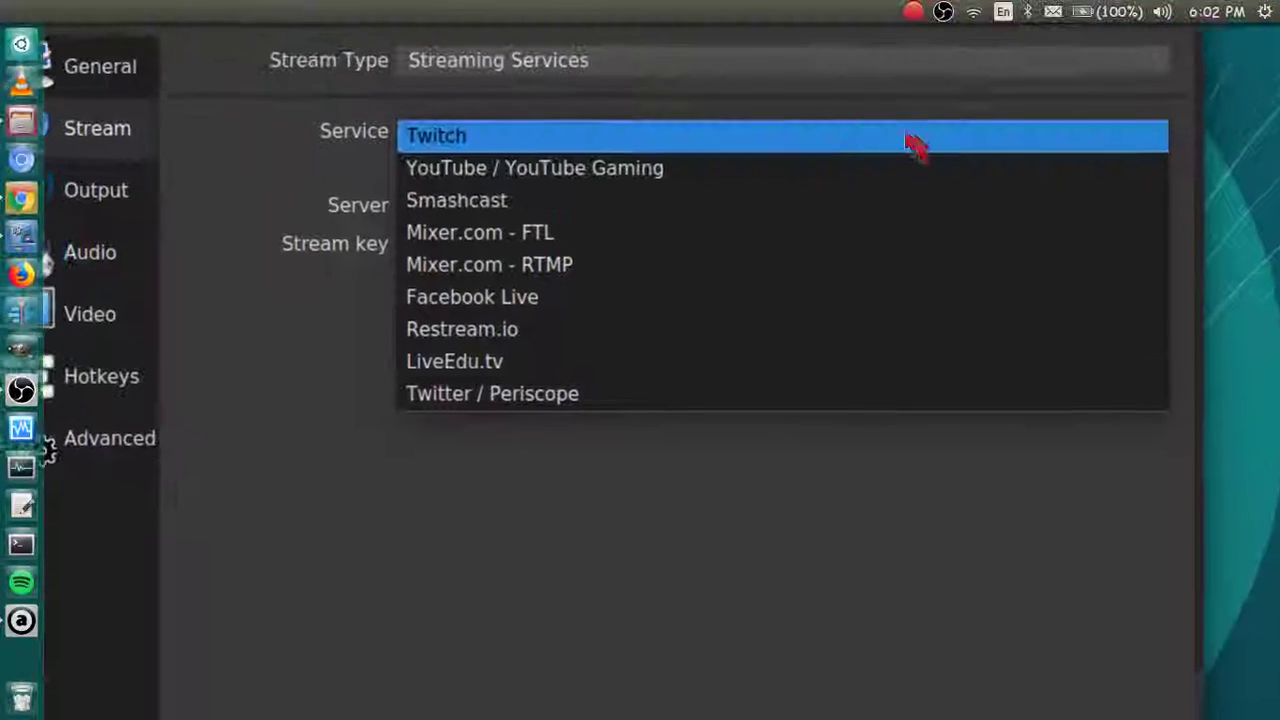
click(741, 163)
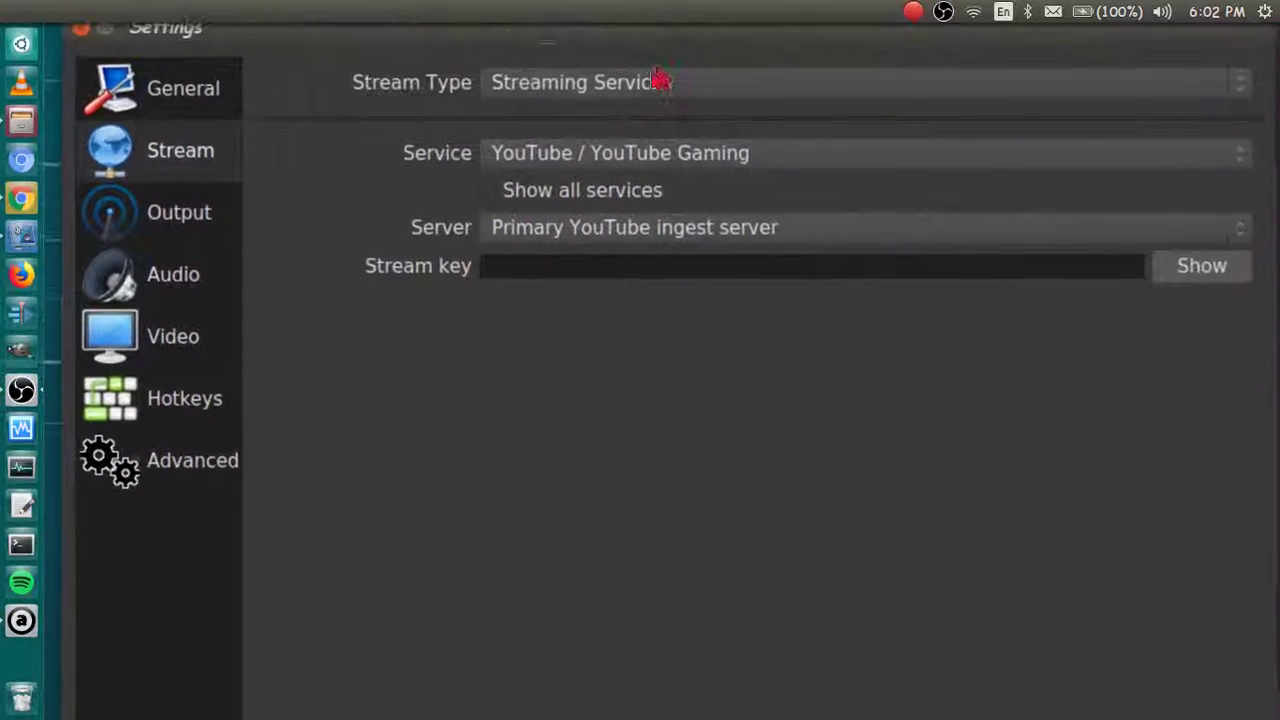
Set the stream type to Custom Streaming Server and activate the empty stream key field
click(687, 34)
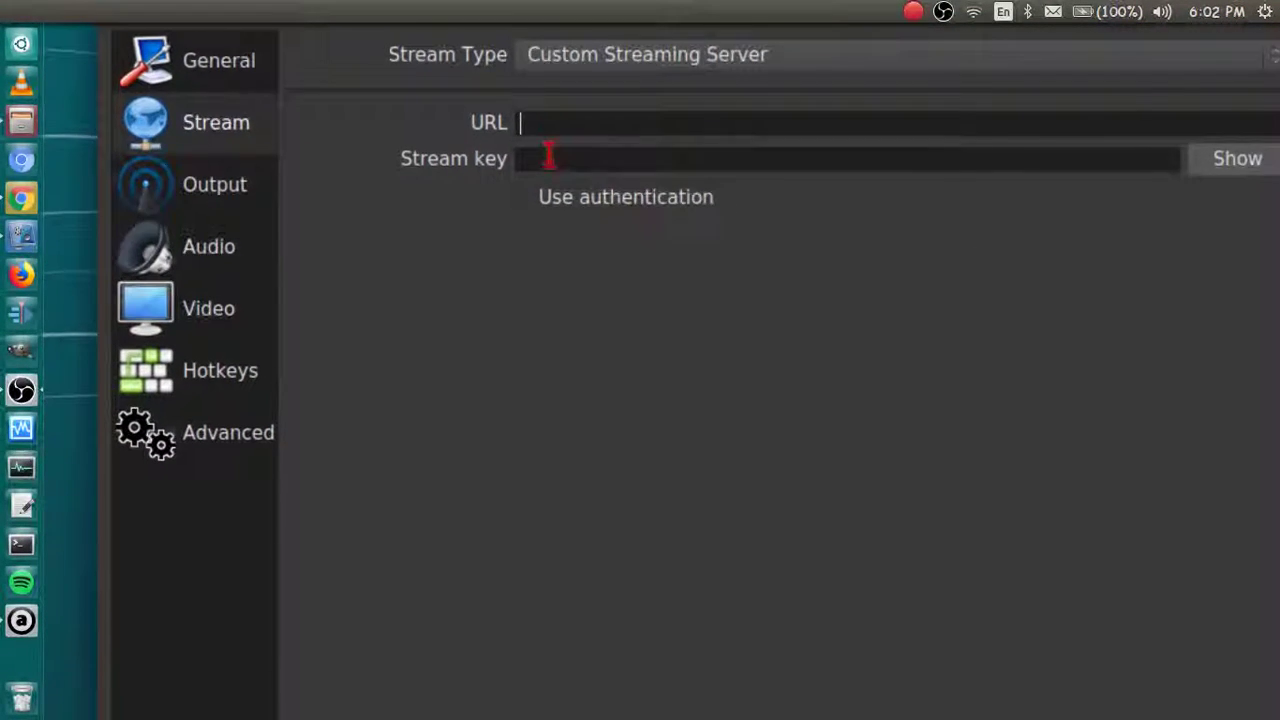
click(549, 157)
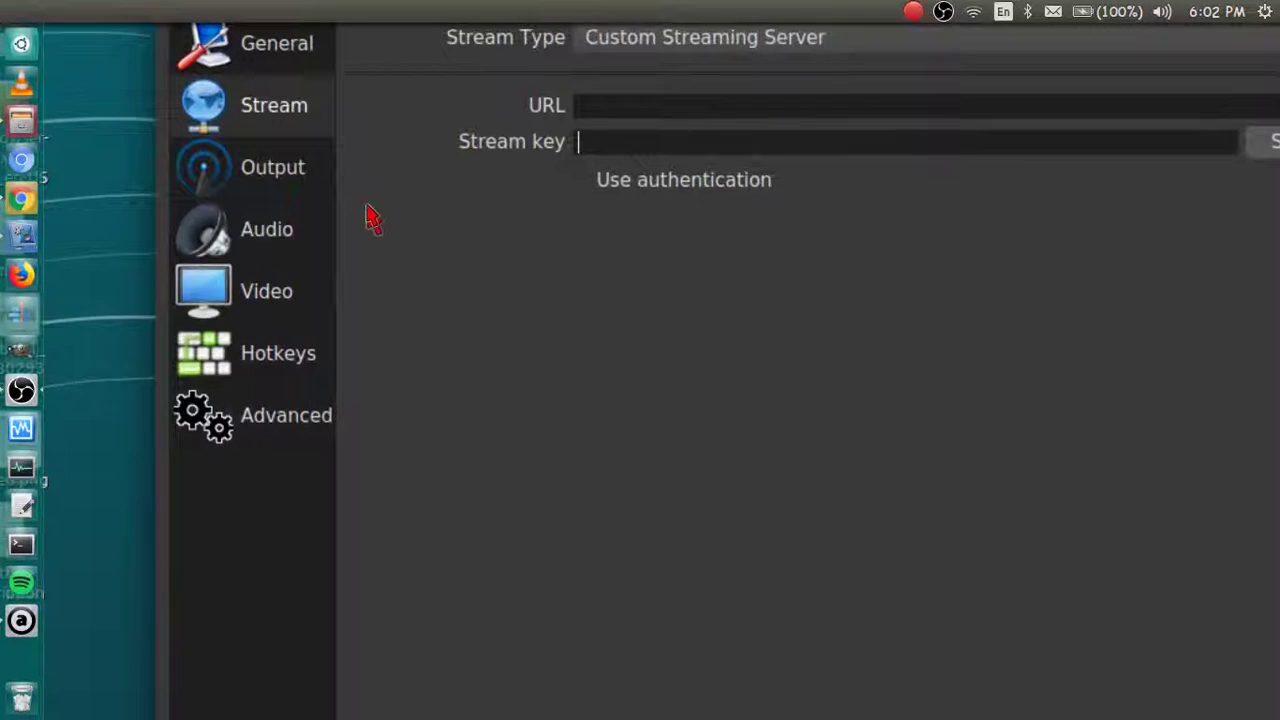
Examine the output settings for streaming and recording, with a brief look at the audio settings
click(290, 180)
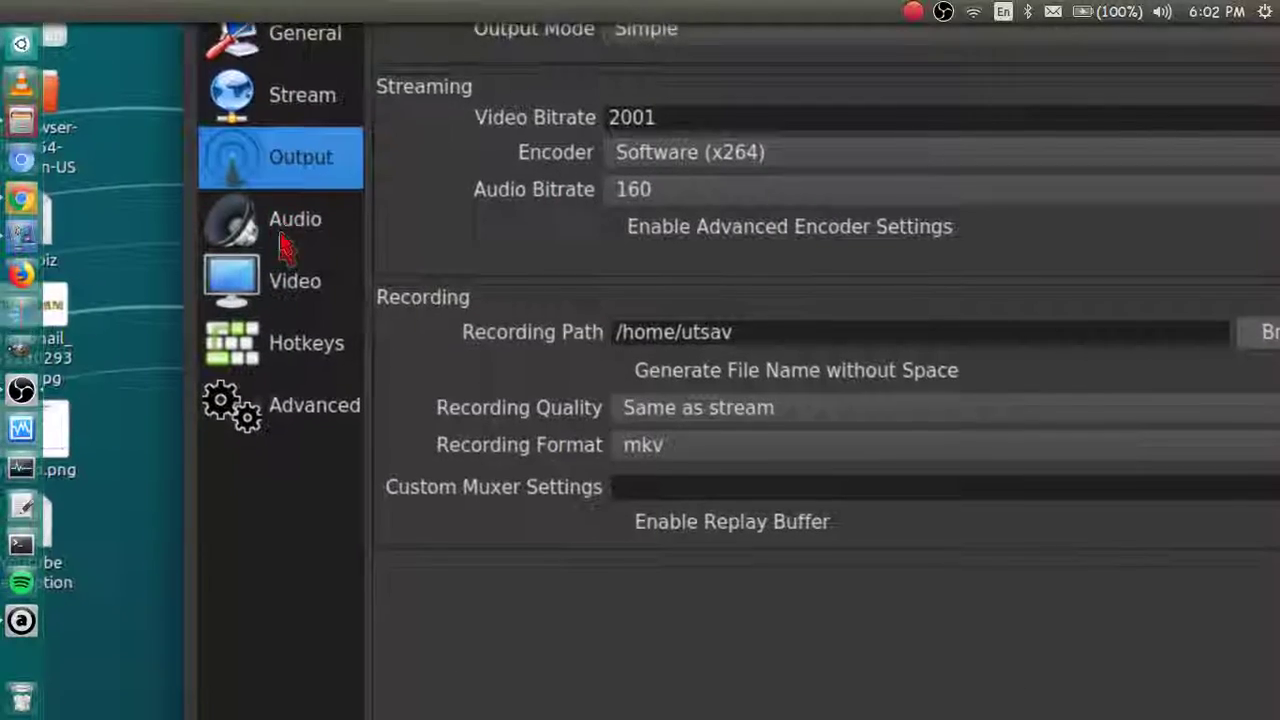
click(190, 214)
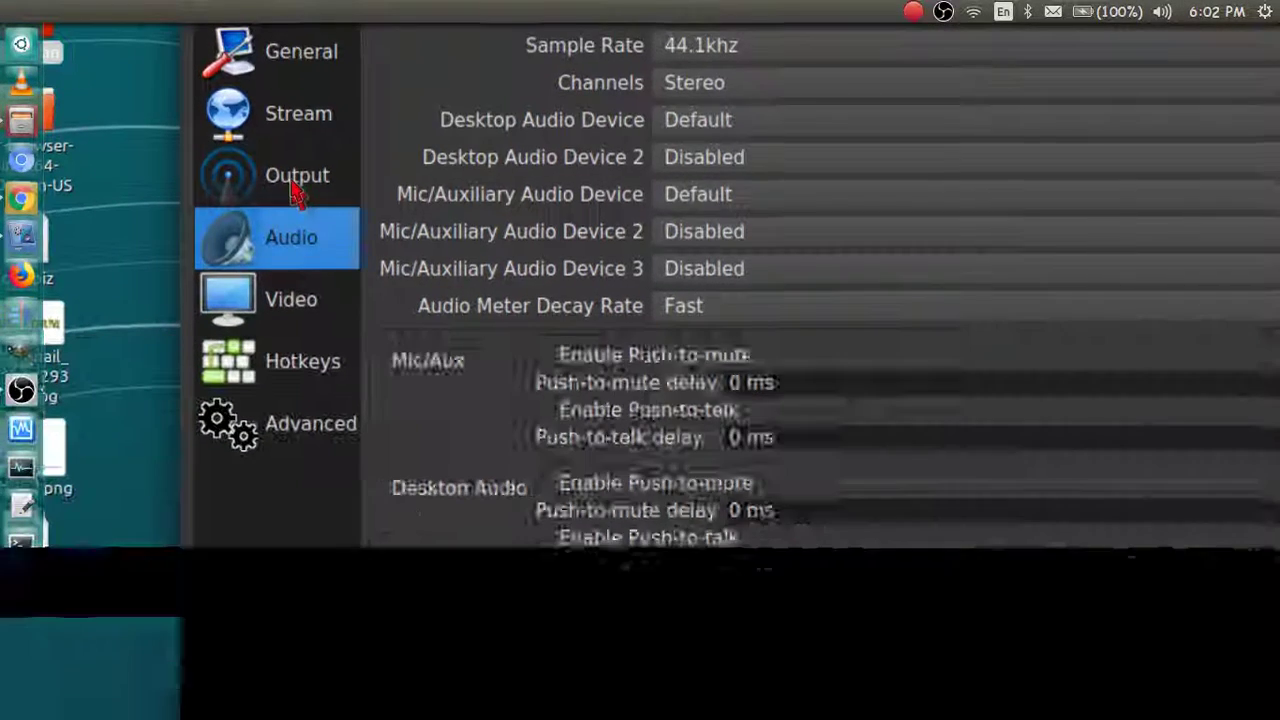
click(297, 168)
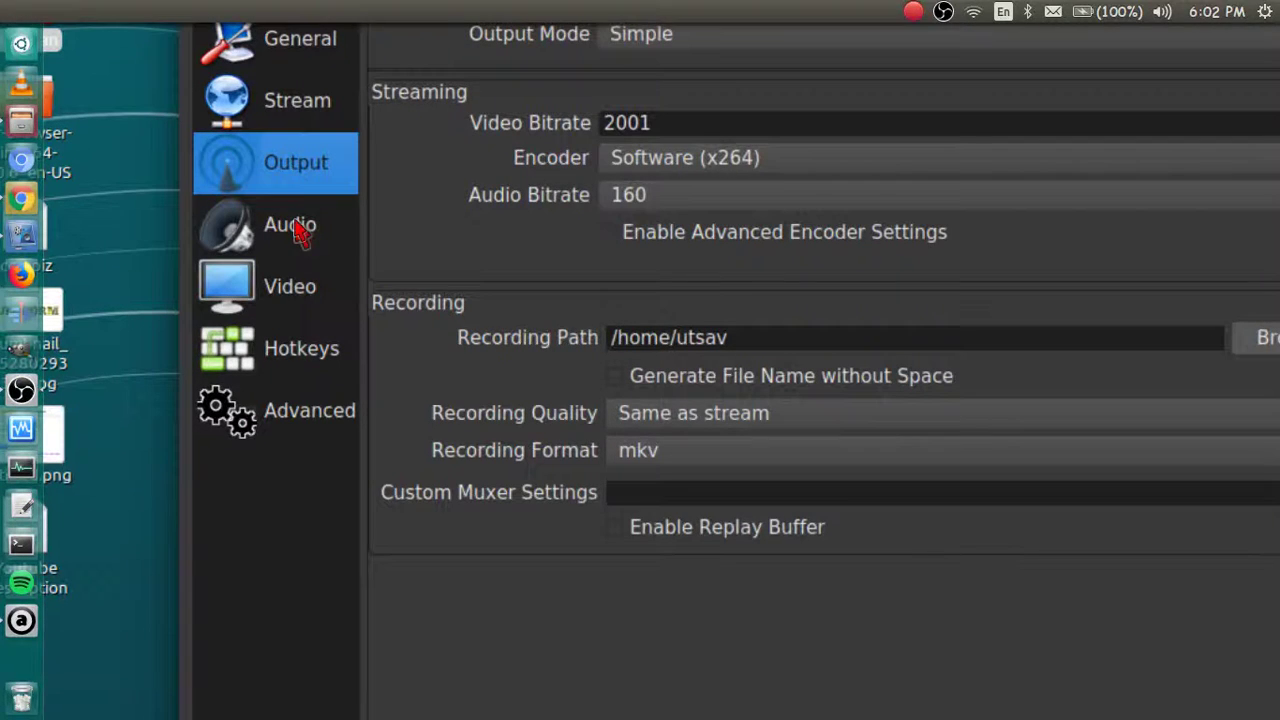
Try 1920x1080 as the base canvas resolution, return it to 1280x720, and keep the Lanczos downscale filter with 32 samples
click(290, 225)
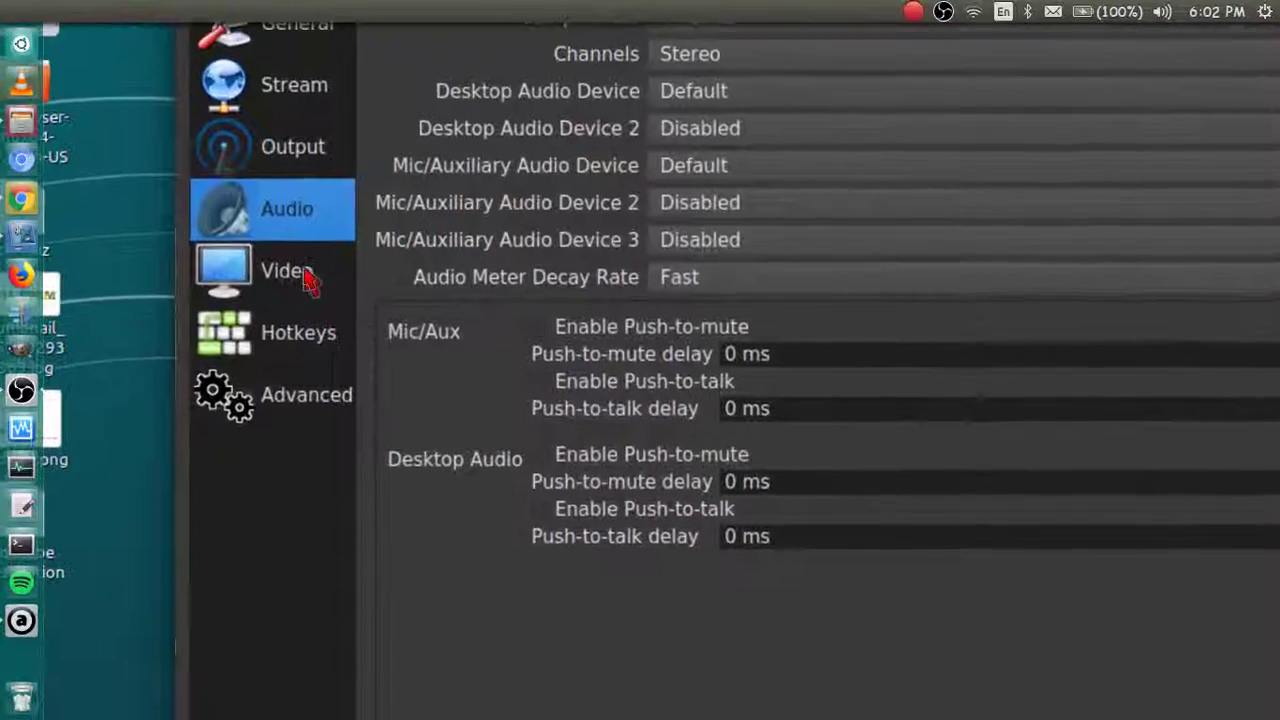
click(290, 287)
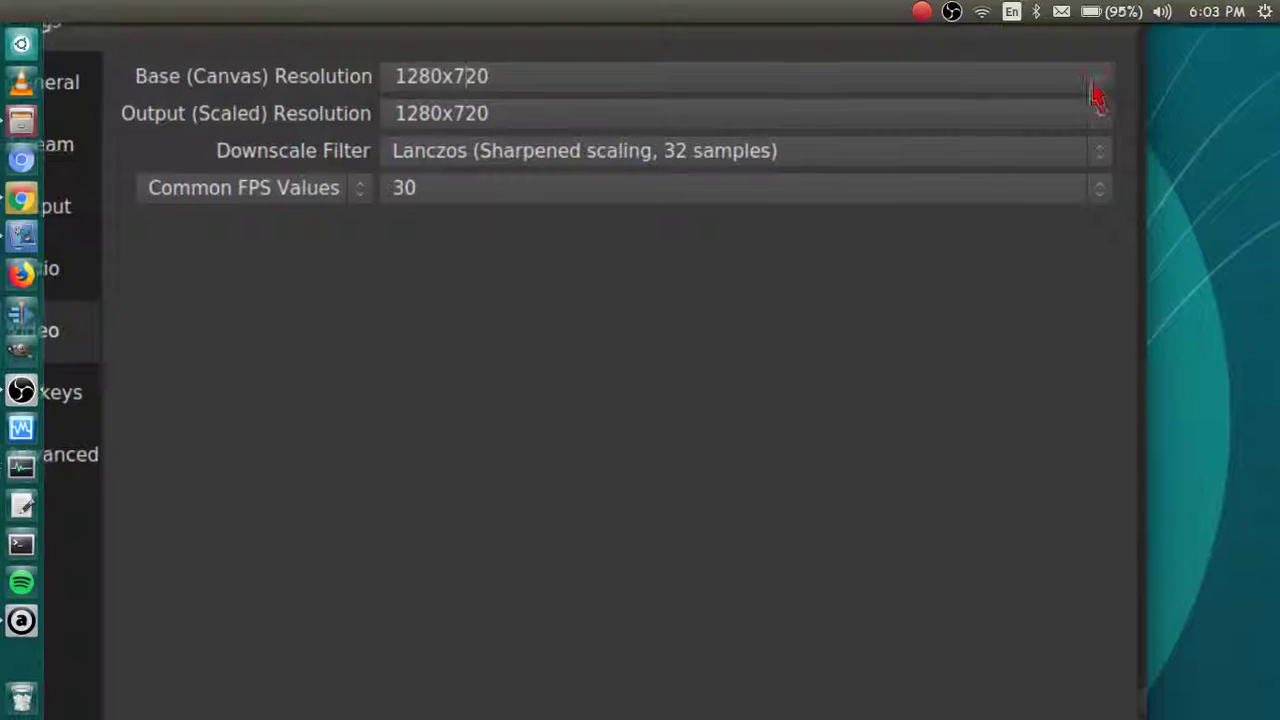
click(1247, 75)
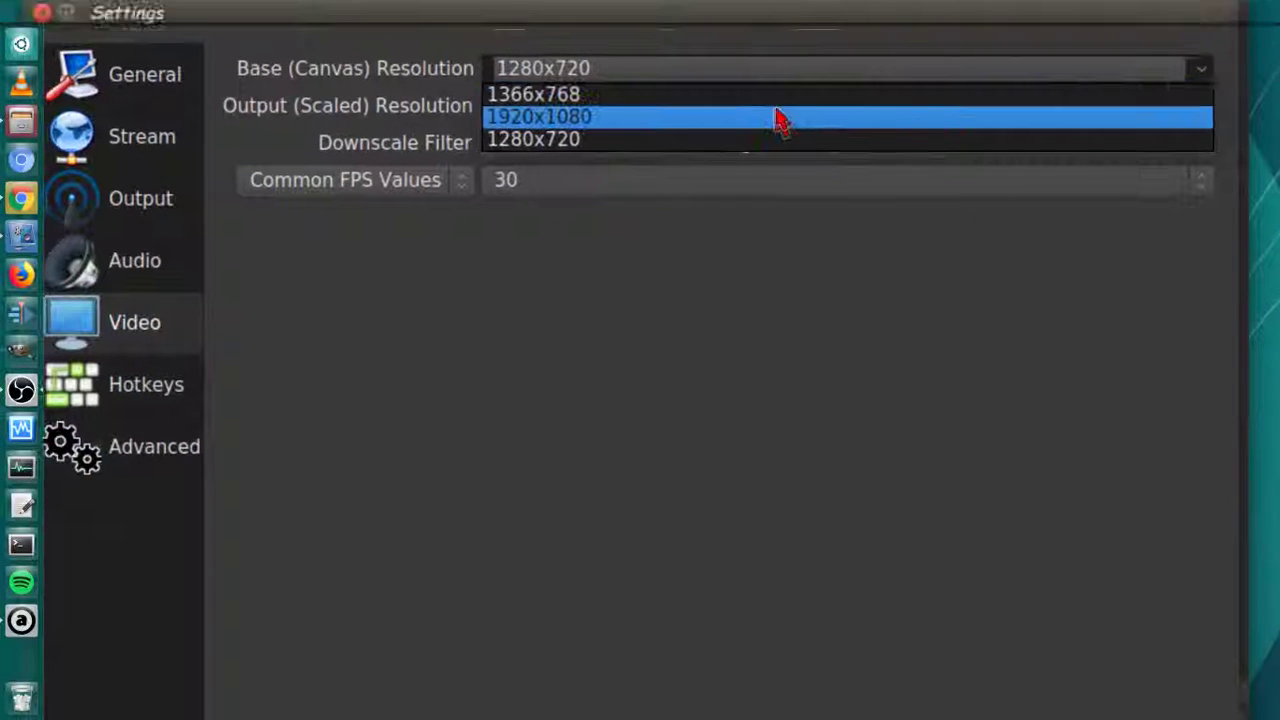
click(780, 117)
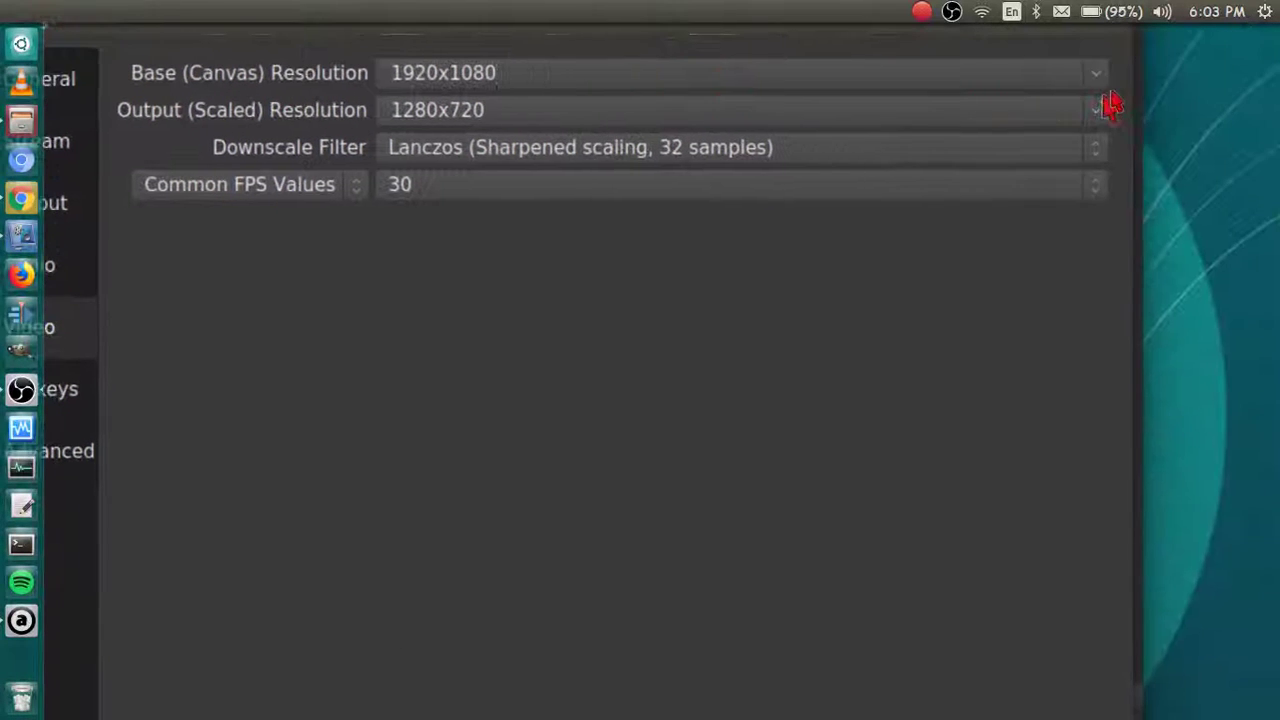
click(1098, 84)
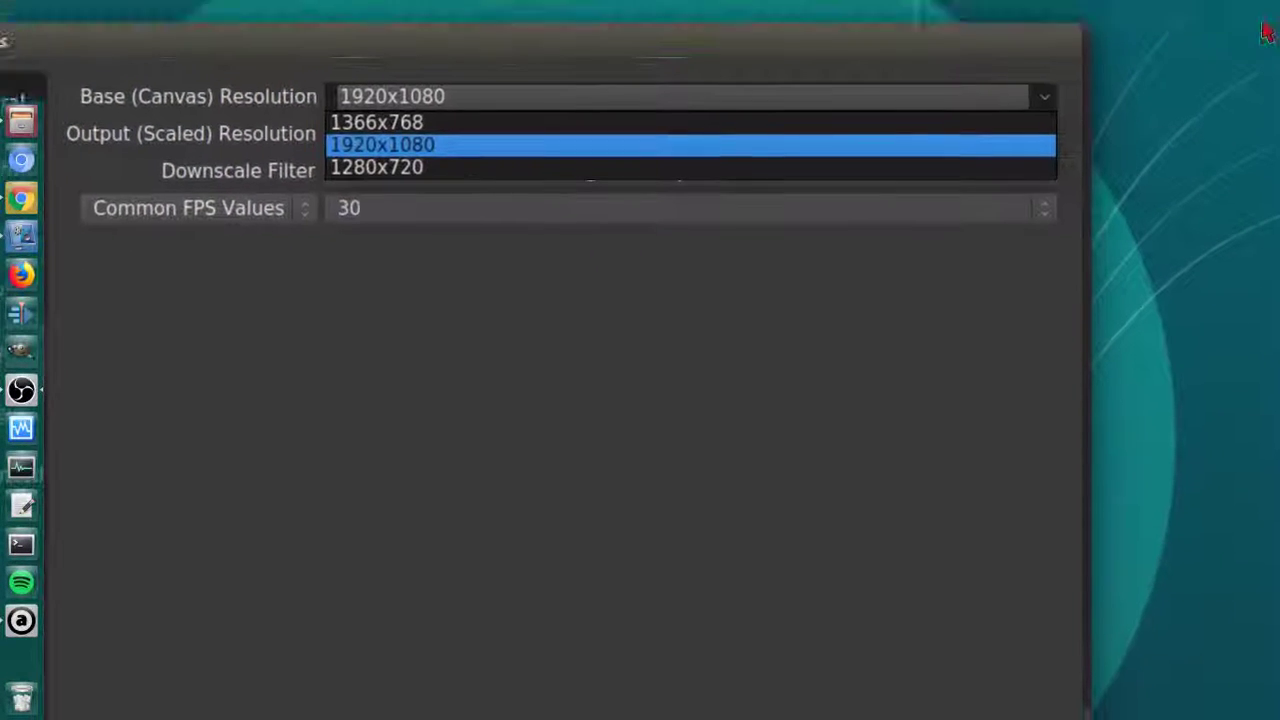
click(606, 136)
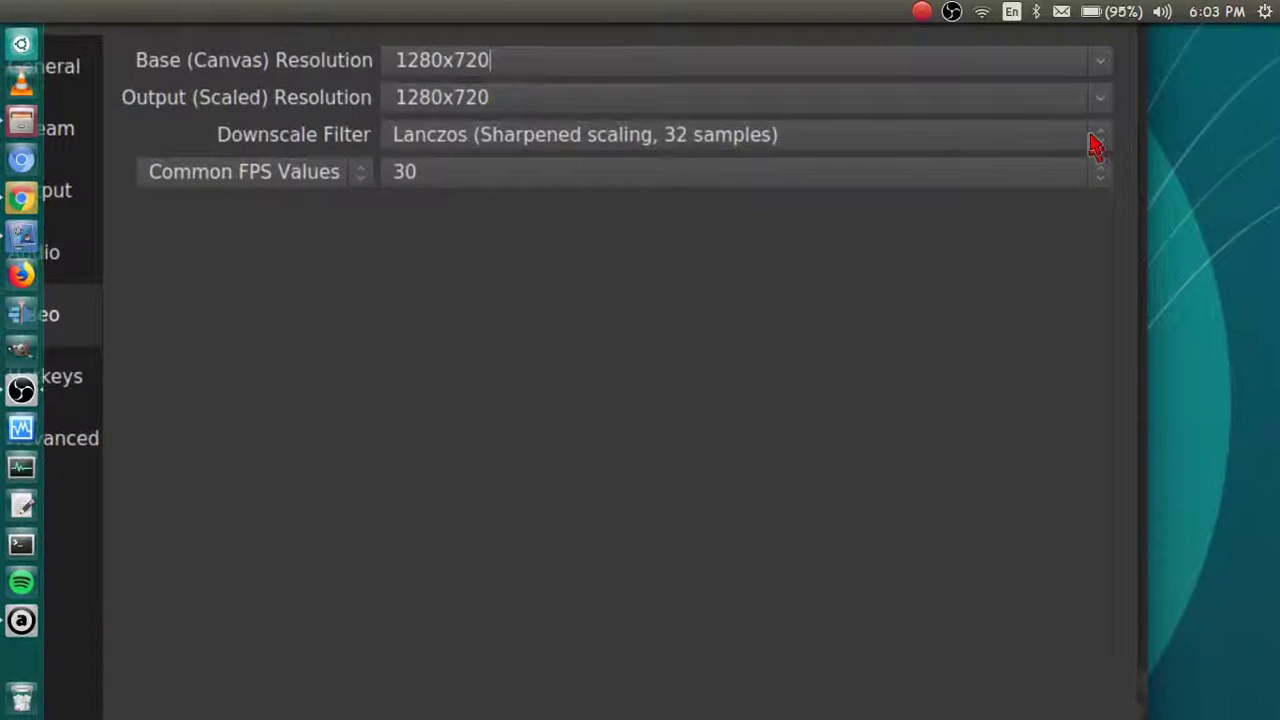
click(1095, 145)
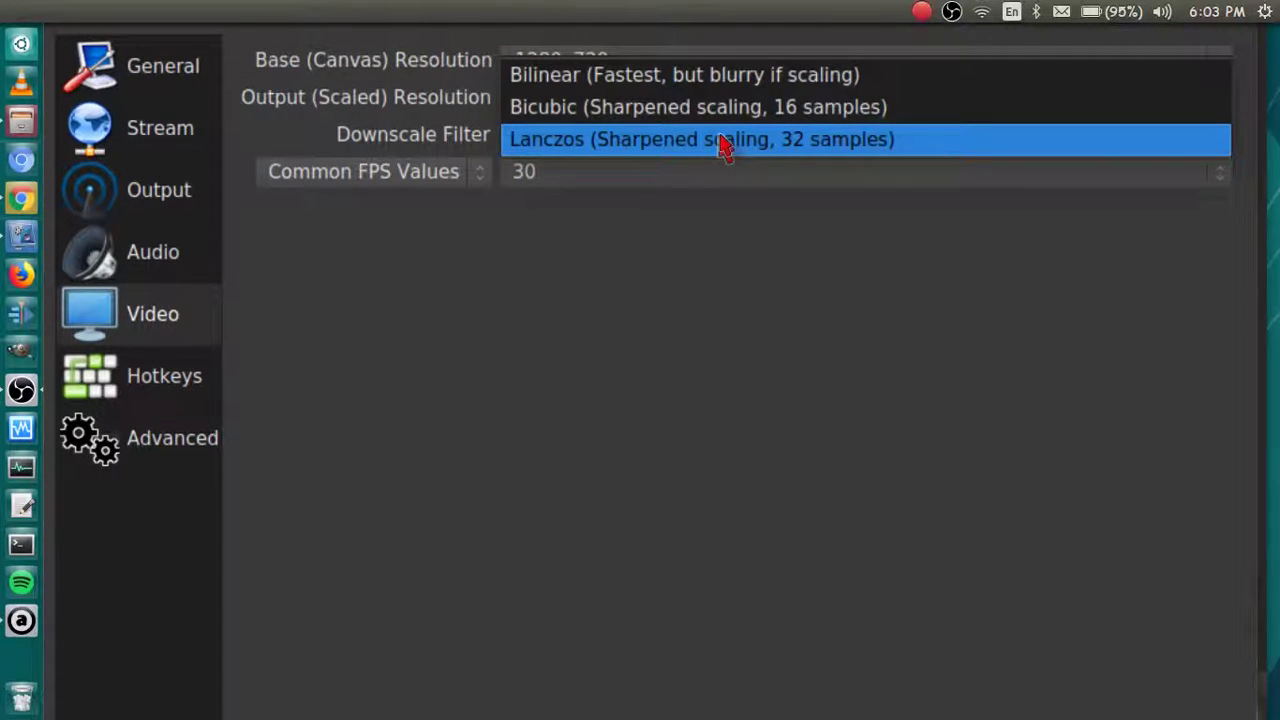
click(724, 146)
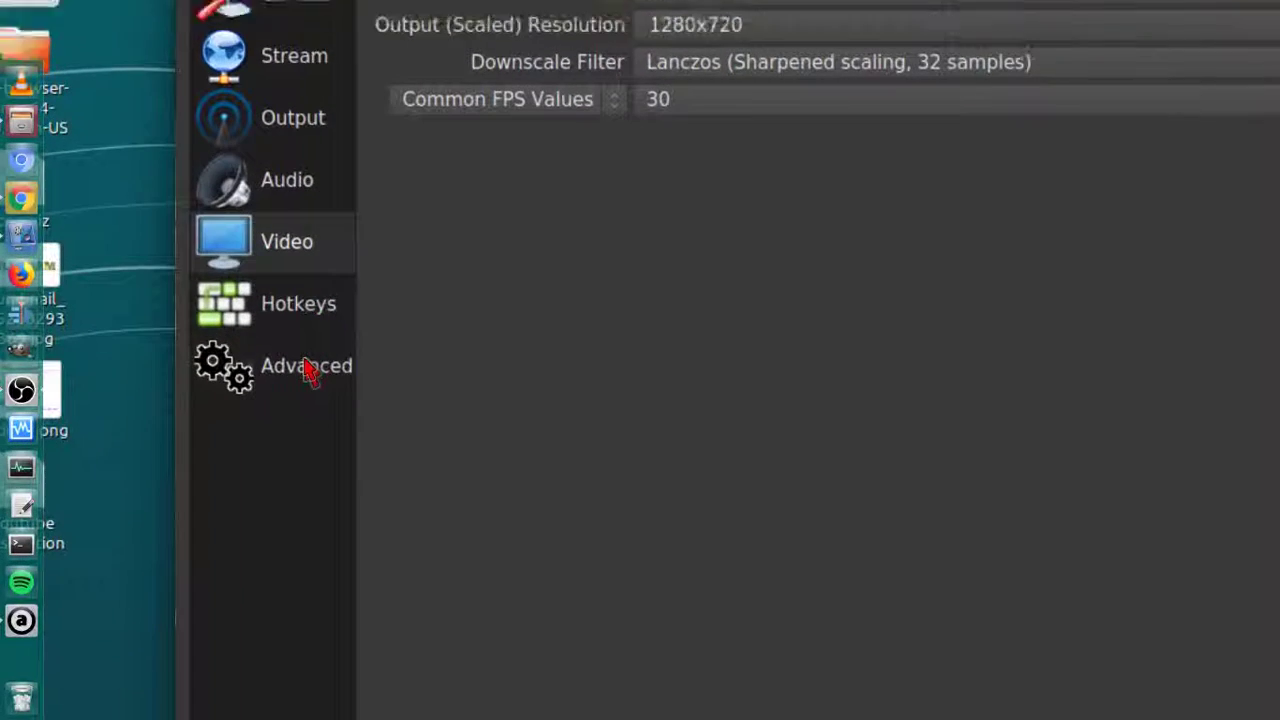
Examine the hotkey and advanced settings, and leave the settings without saving
click(305, 318)
click(300, 368)
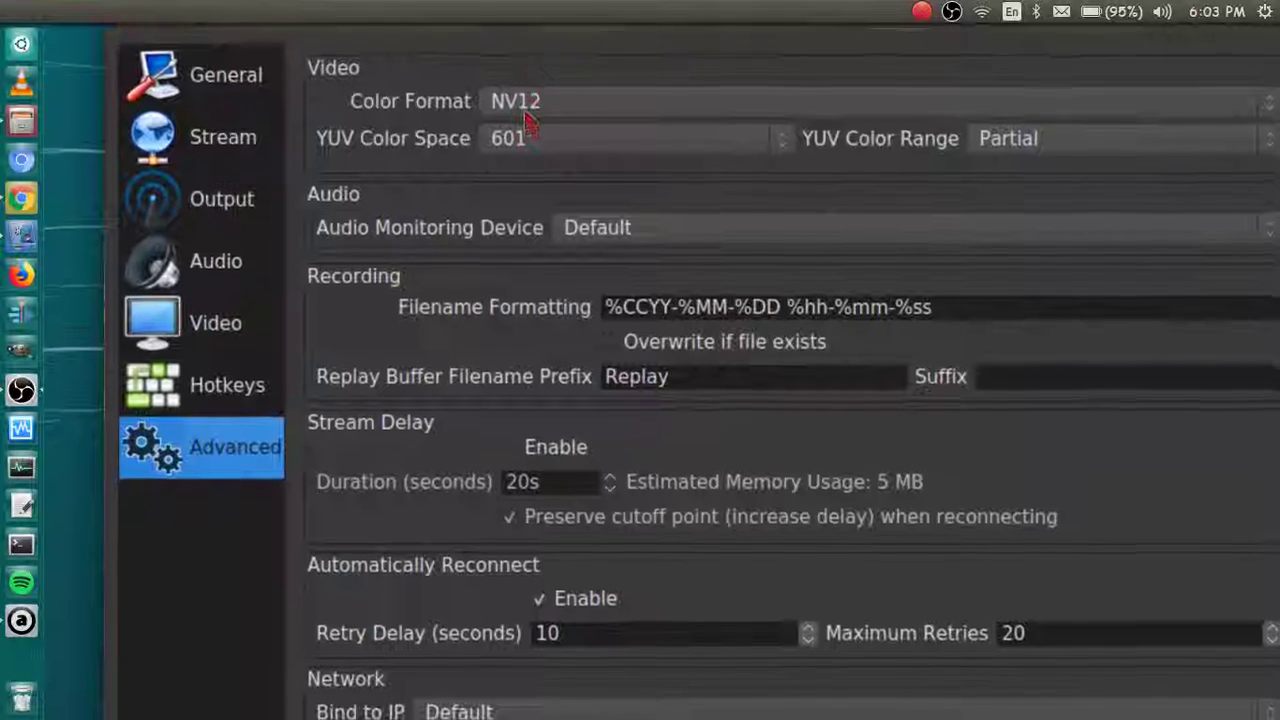
scroll(637, 574, down, 1)
scroll(637, 574, up, 1)
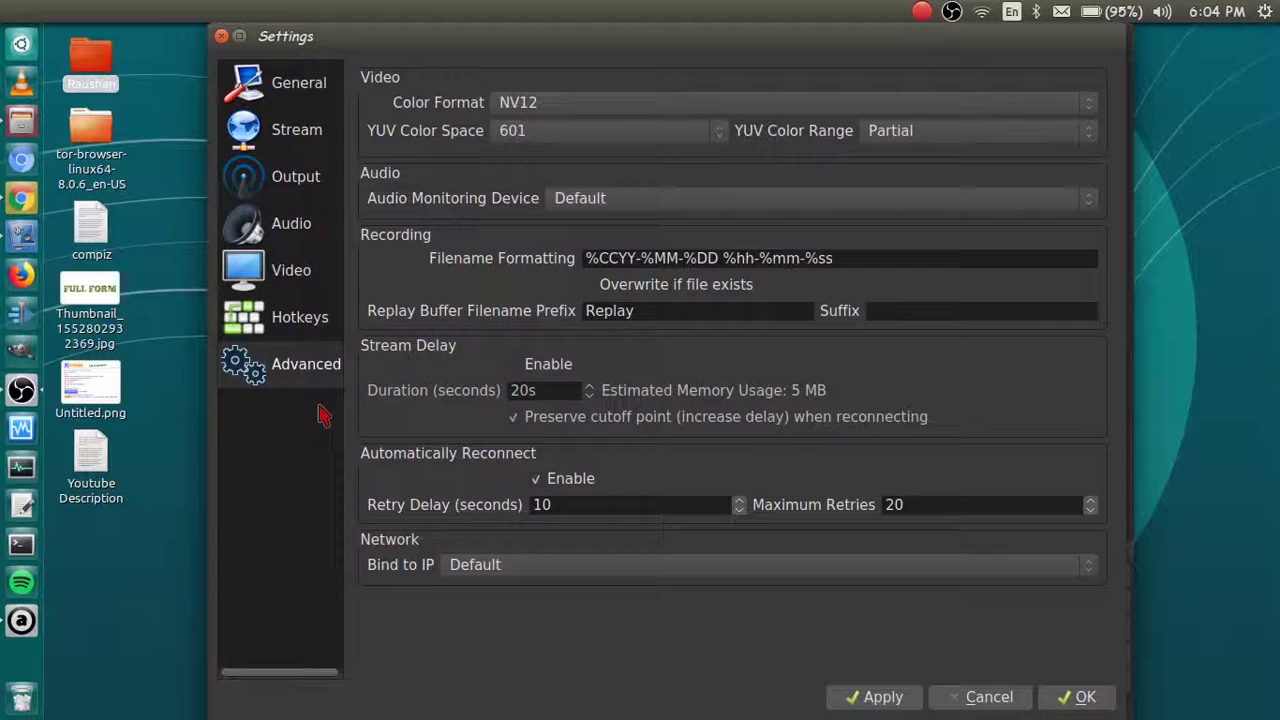
click(968, 693)
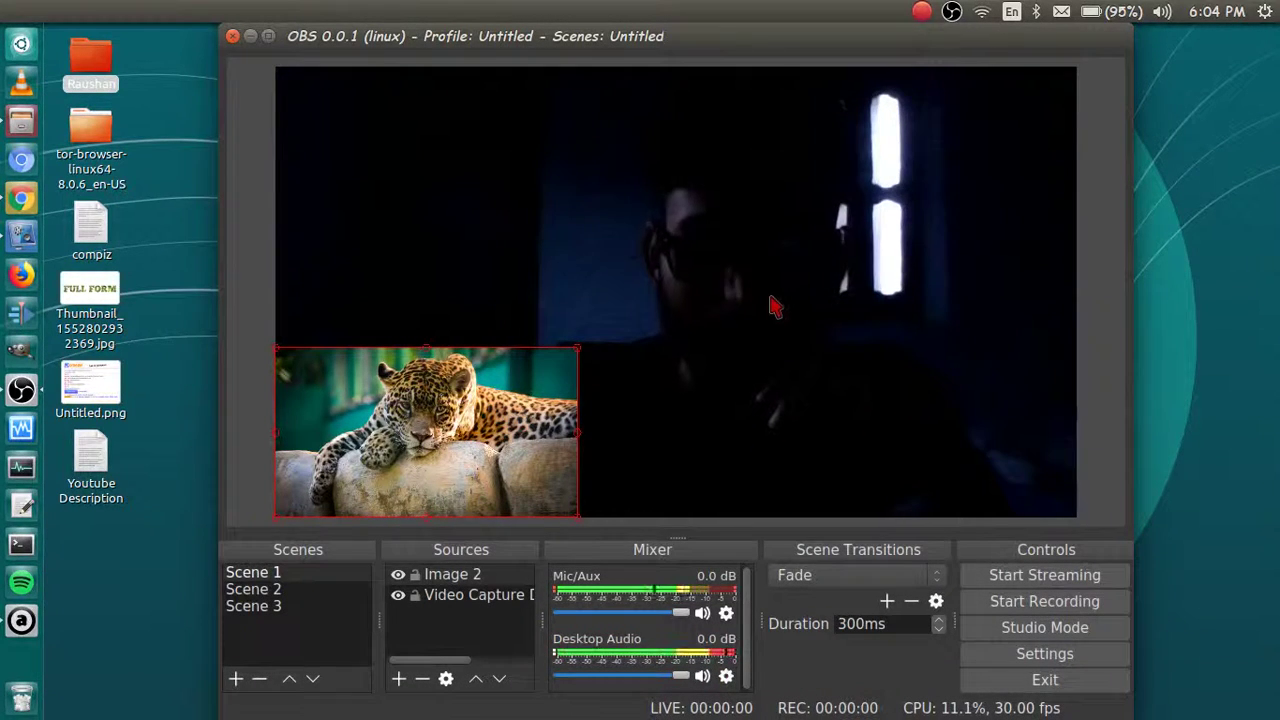
Switch back and forth between Scene 1, Scene 2 and Scene 3 to preview each one, finishing on Scene 3
click(276, 590)
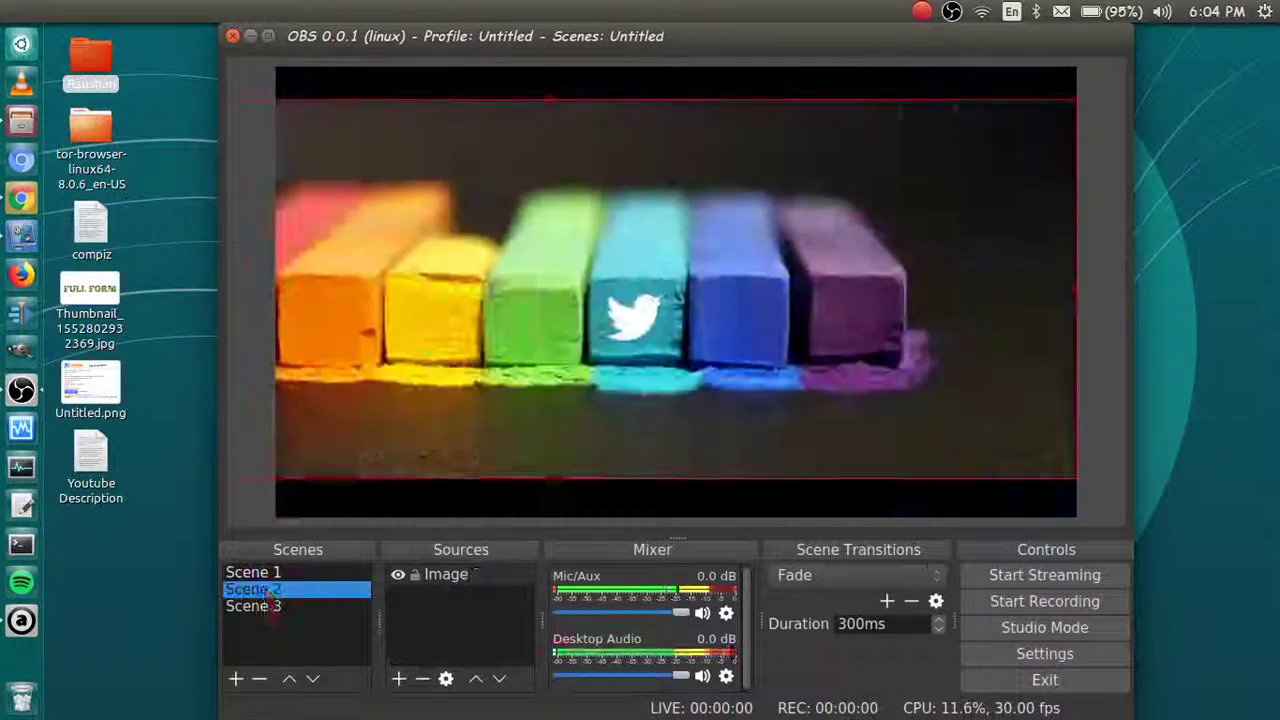
click(272, 605)
click(279, 574)
click(280, 590)
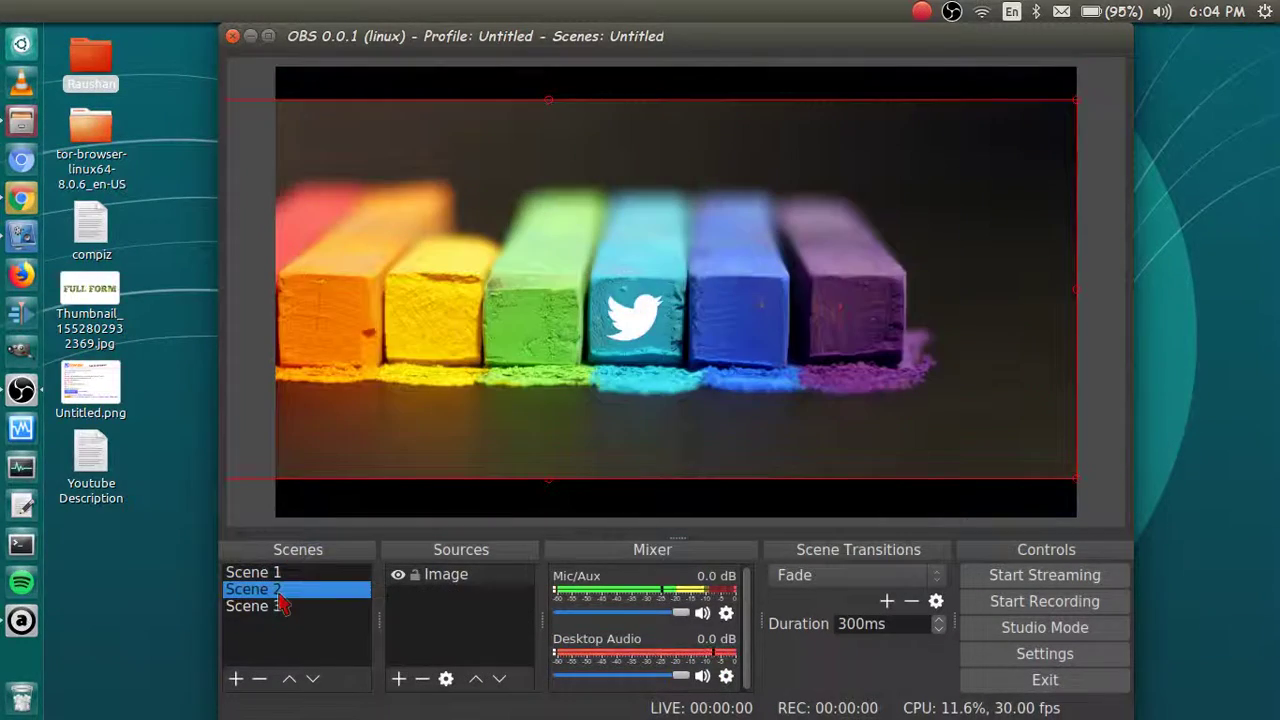
click(280, 606)
click(276, 589)
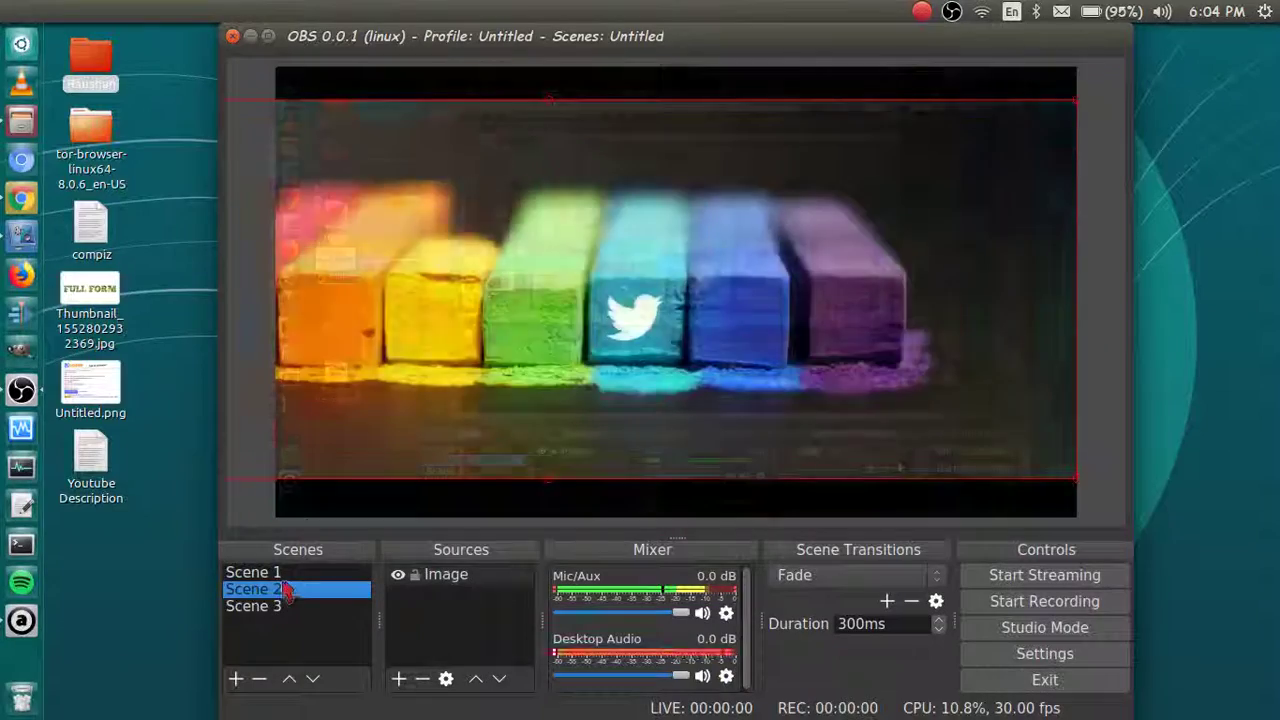
click(282, 573)
click(280, 590)
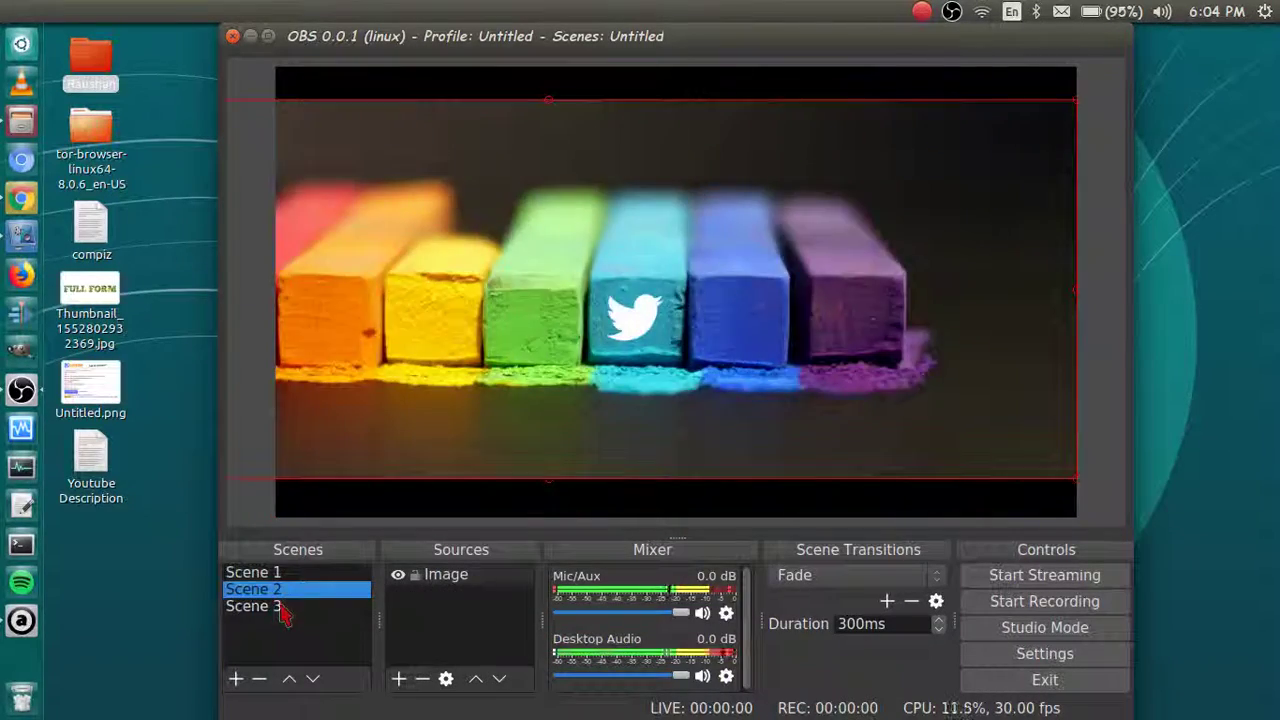
click(280, 606)
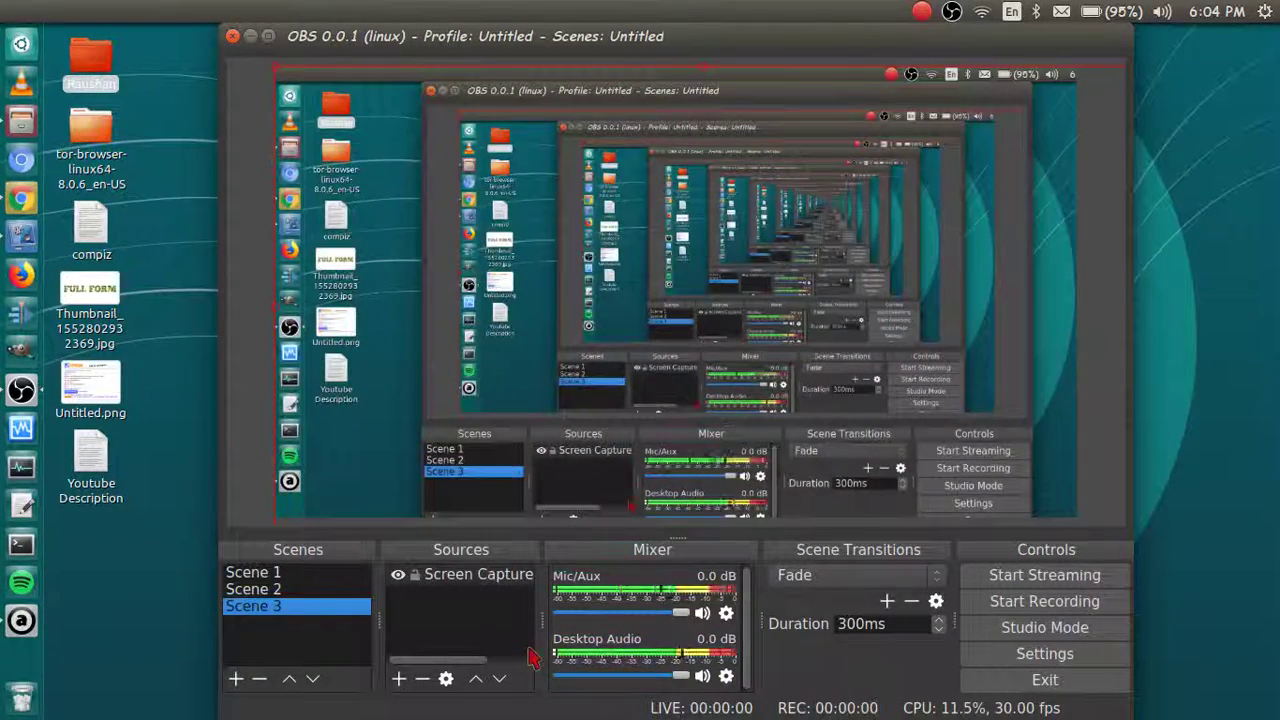
Inspect the Mic/Aux and Desktop Audio levels in the mixer, and close the program
scroll(666, 640, up, 4)
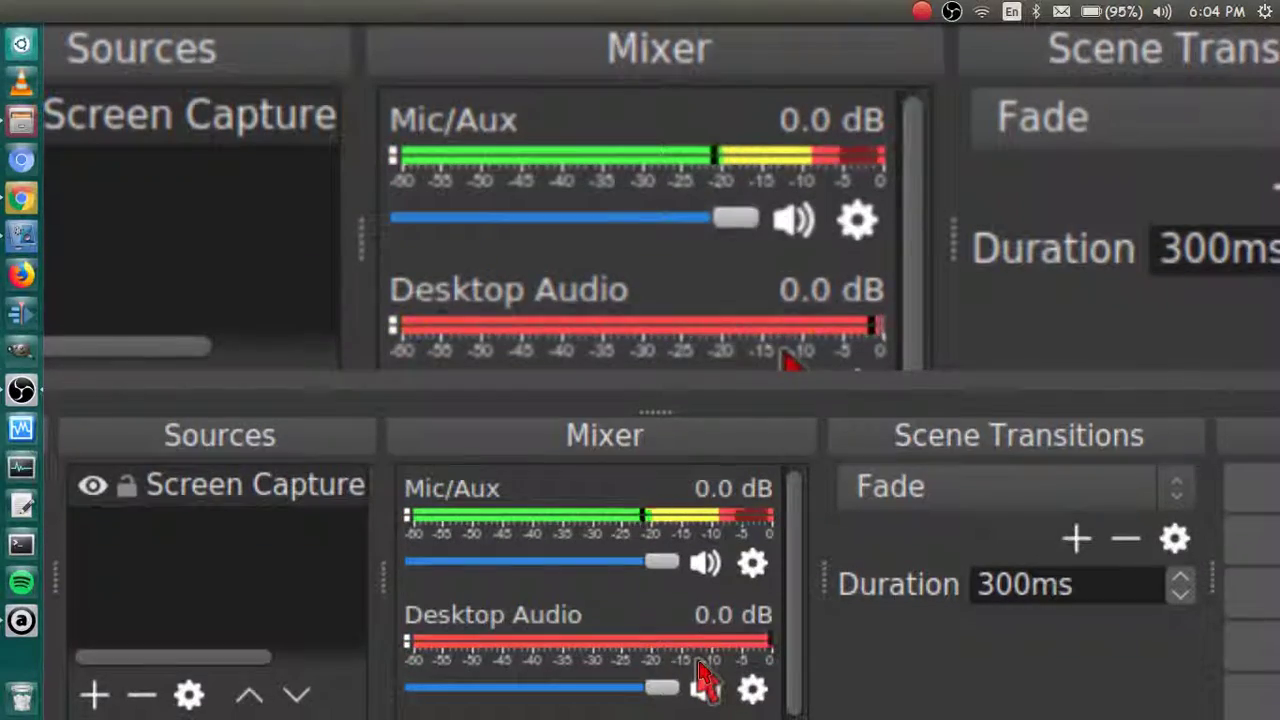
scroll(699, 662, down, 4)
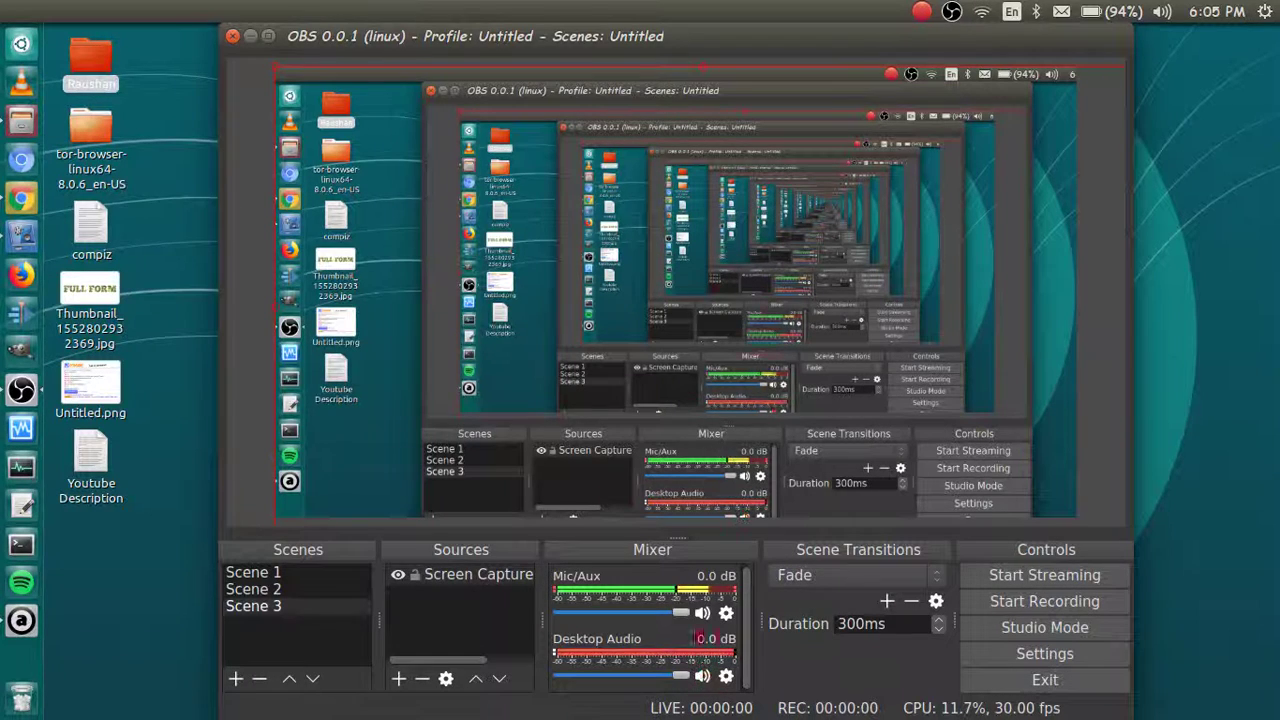
click(234, 37)
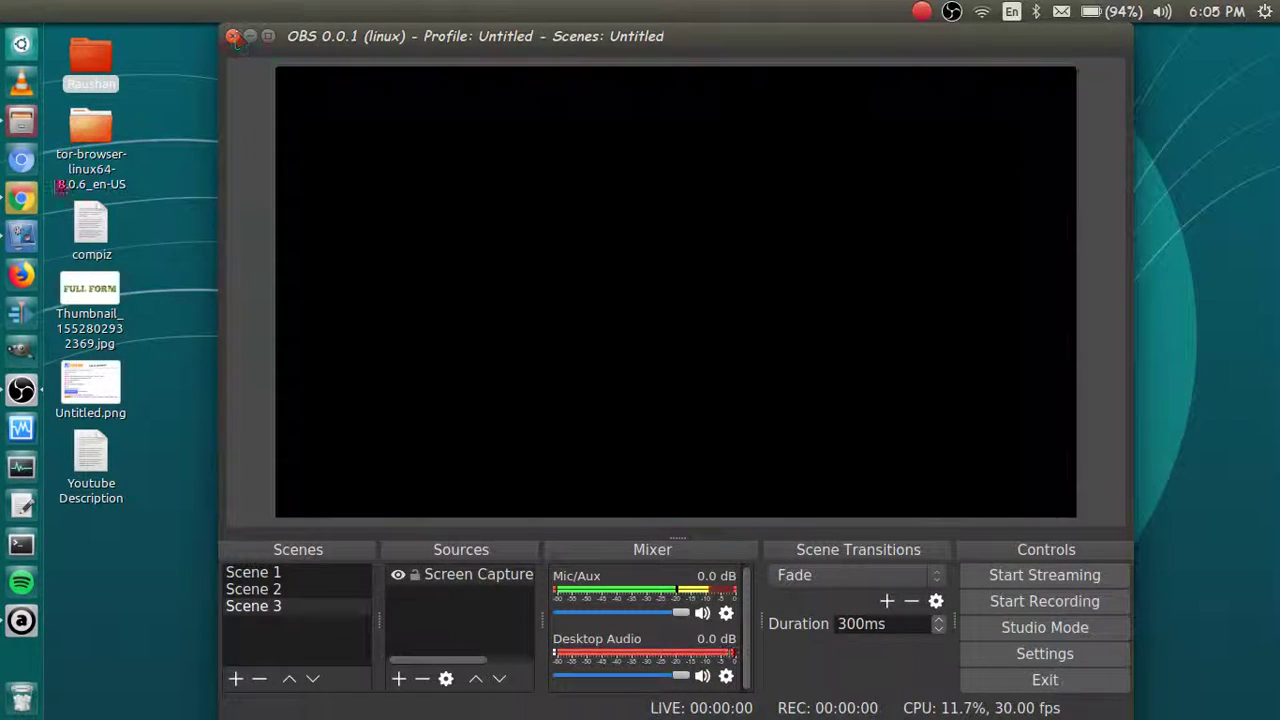